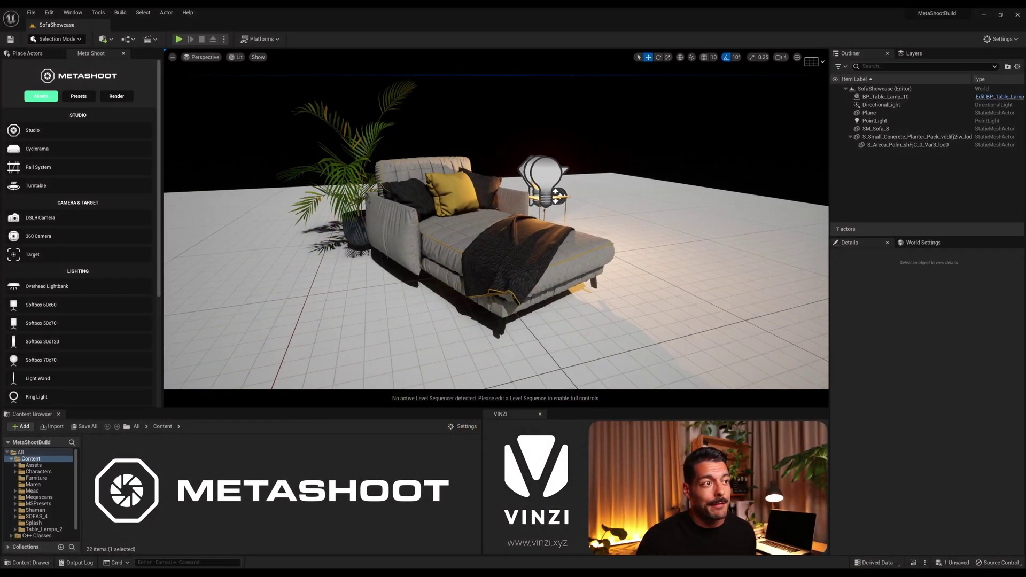
Delete the directional light from the sofa scene
{"action": "right_click_drag", "start_coordinate": [496, 232], "coordinate": [486, 187]}
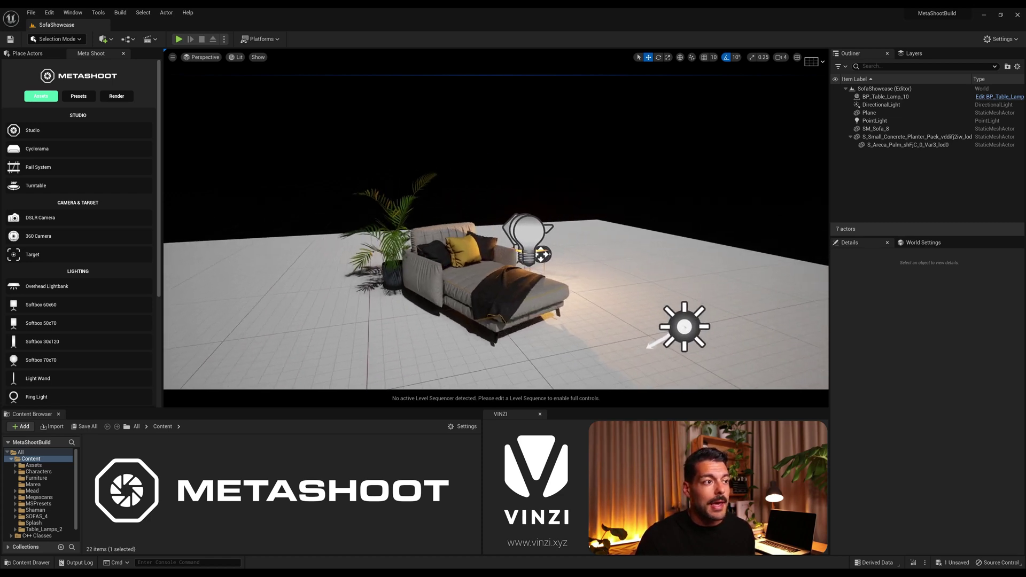
{"action": "left_click", "coordinate": [655, 330]}
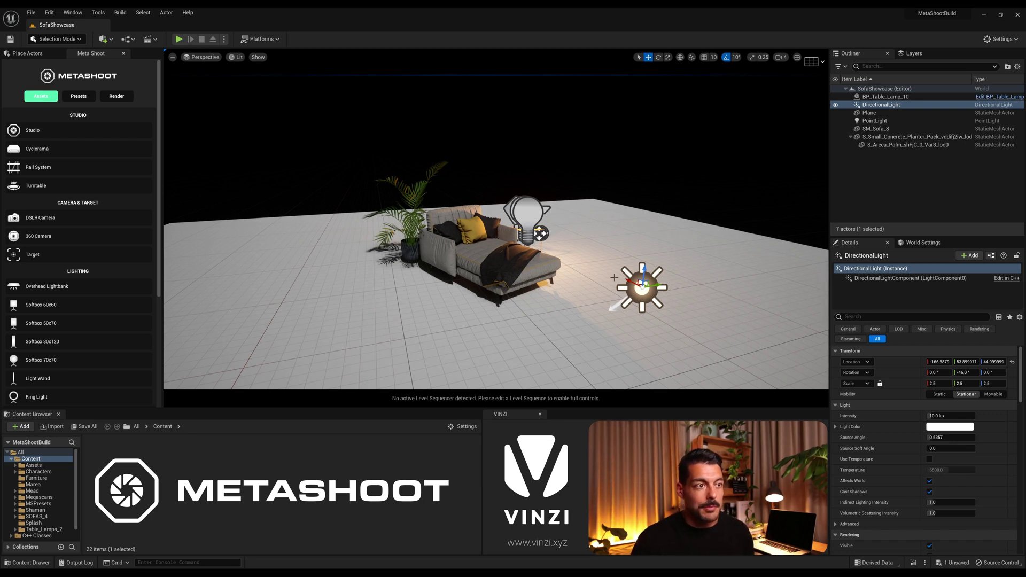
{"action": "key", "text": "Delete"}
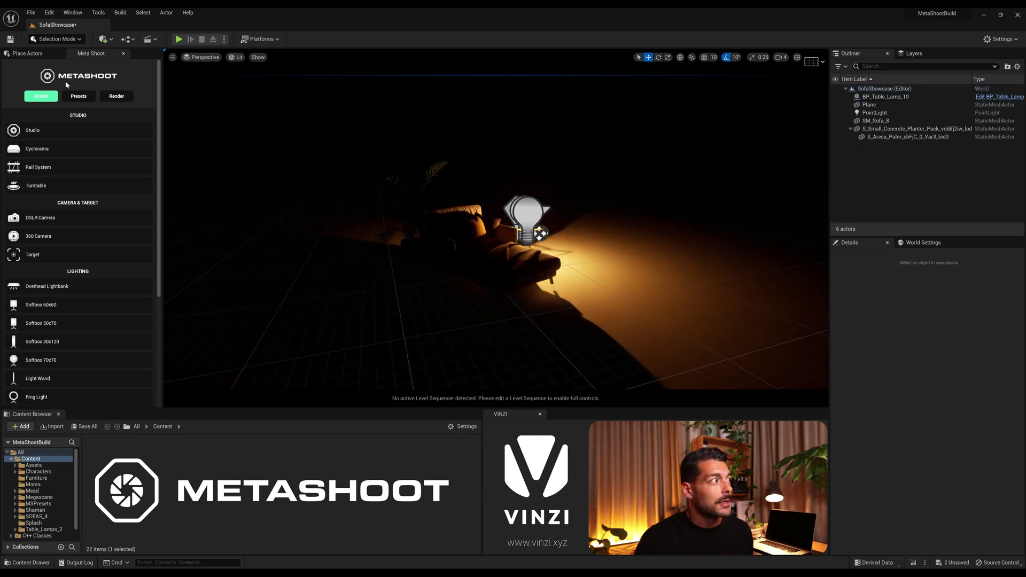
Build a studio around the sofa with the first white MetaShoot preset and delete its 3D sample, accepting the broken references
{"action": "left_click", "coordinate": [80, 97]}
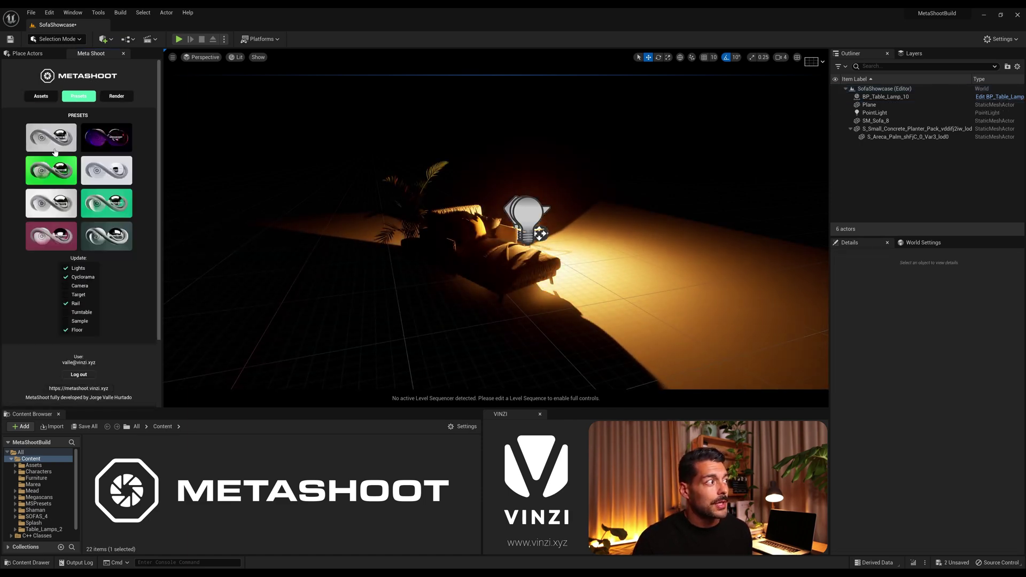
{"action": "left_click", "coordinate": [50, 139]}
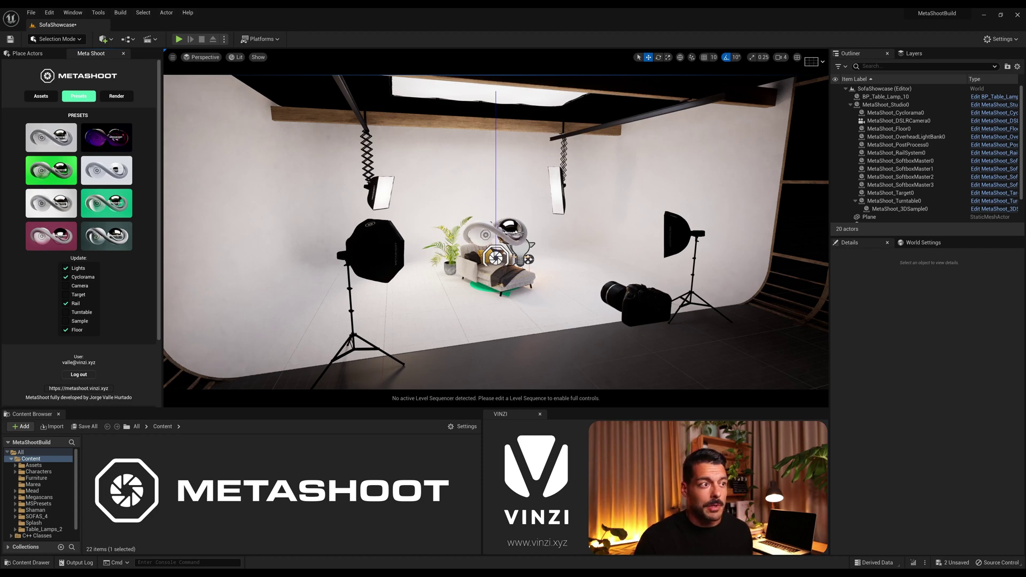
{"action": "left_click", "coordinate": [534, 275]}
{"action": "left_click", "coordinate": [519, 237]}
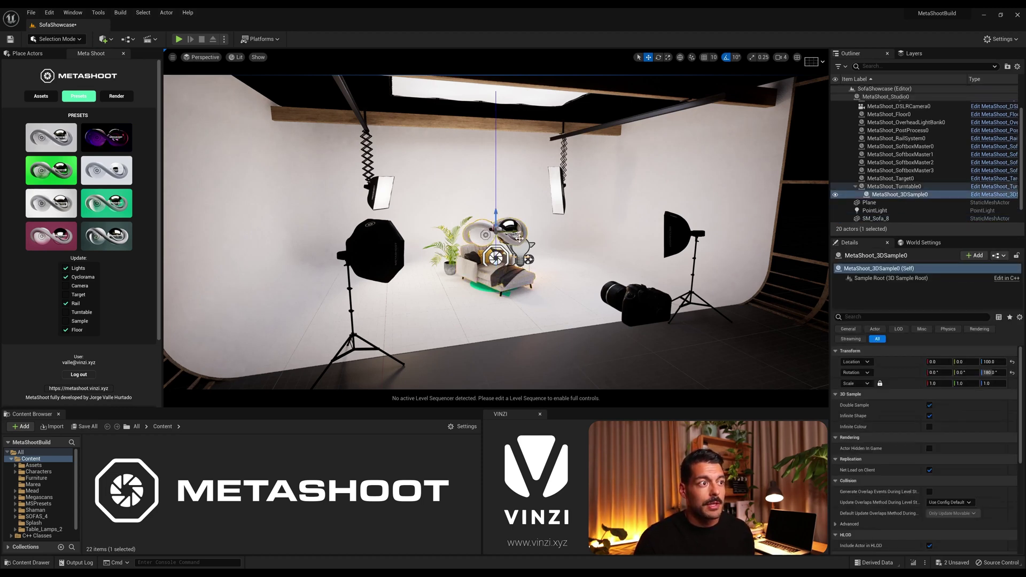
{"action": "key", "text": "Delete"}
{"action": "left_click", "coordinate": [557, 319]}
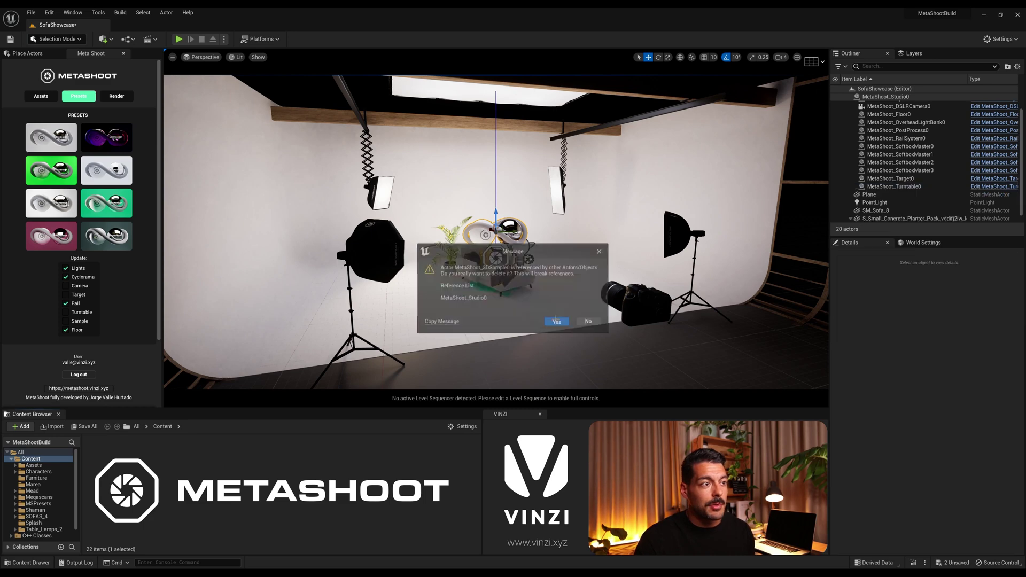
{"action": "left_click", "coordinate": [558, 319]}
Select the studio's DSLR camera and pin its preview in the viewport
{"action": "right_click_drag", "start_coordinate": [496, 231], "coordinate": [499, 267]}
{"action": "key", "text": "w"}
{"action": "key", "text": "d"}
{"action": "key", "text": "a"}
{"action": "key", "text": "s"}
{"action": "right_click_drag", "start_coordinate": [665, 261], "coordinate": [662, 261]}
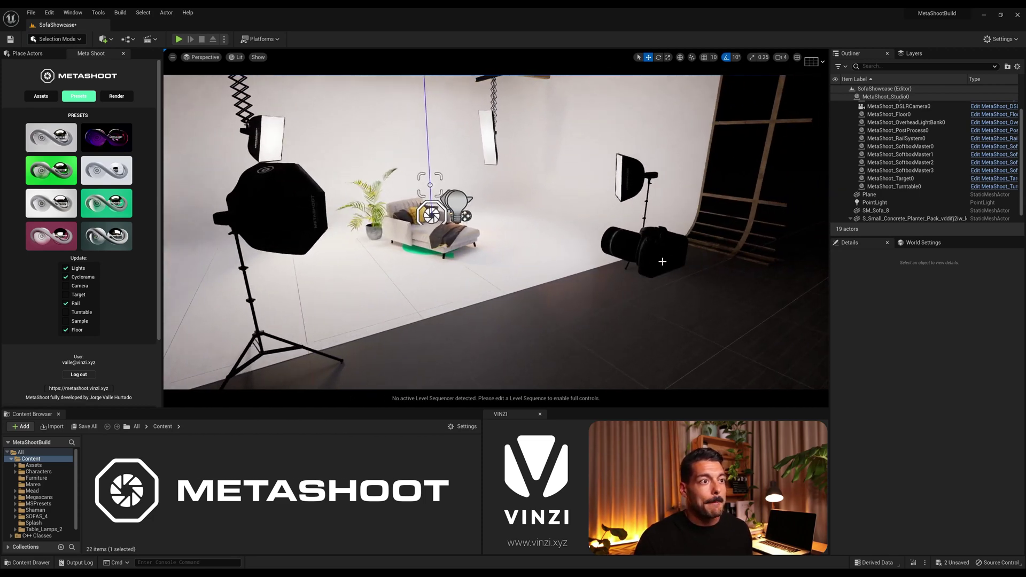
{"action": "left_click", "coordinate": [623, 245]}
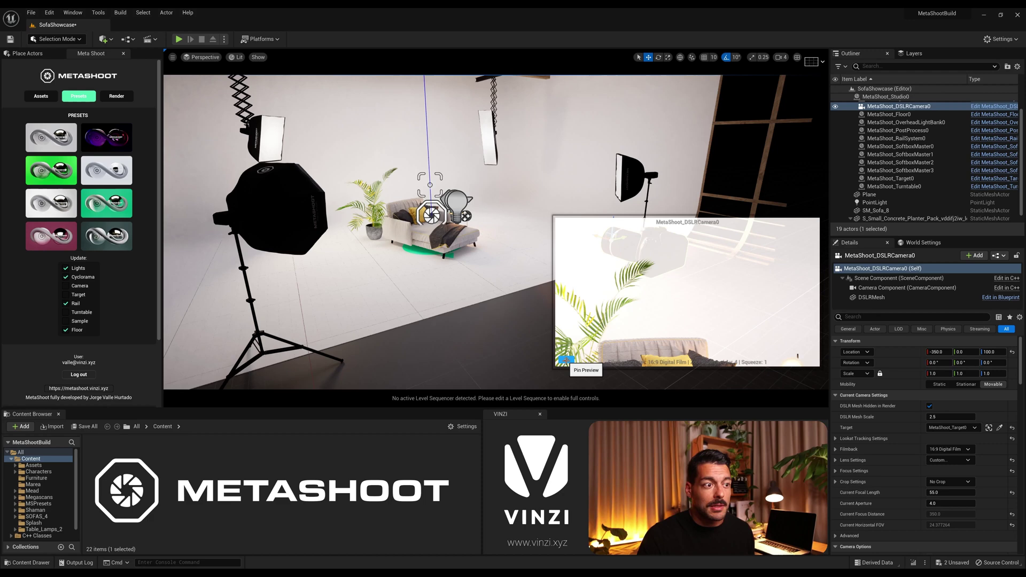
{"action": "left_click", "coordinate": [567, 359]}
Lower the DSLR camera and its target together to about Z 45, and pull the camera back to about X -528
{"action": "right_click_drag", "start_coordinate": [534, 331], "coordinate": [566, 332]}
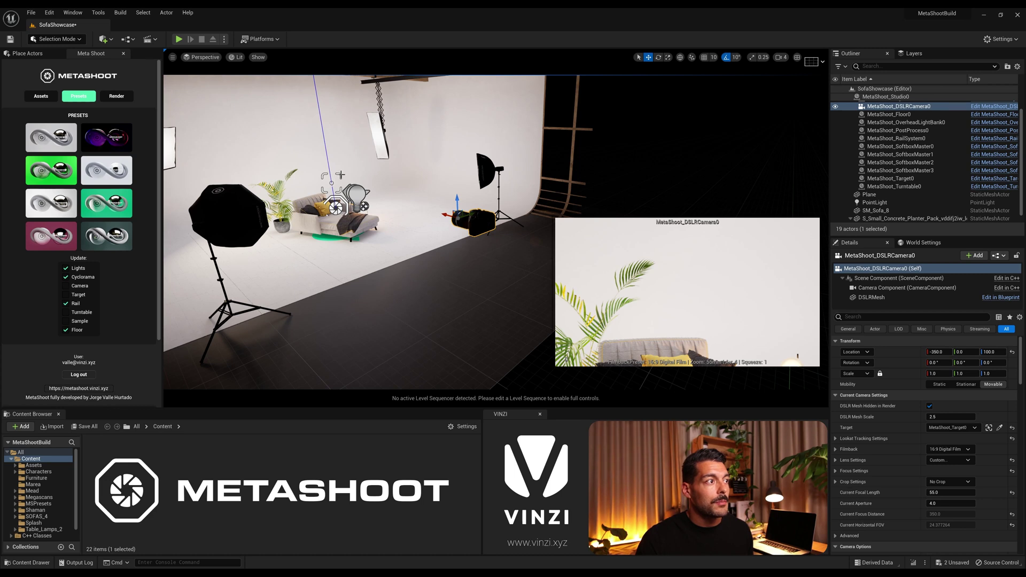
{"action": "left_click", "coordinate": [340, 175], "text": "ctrl"}
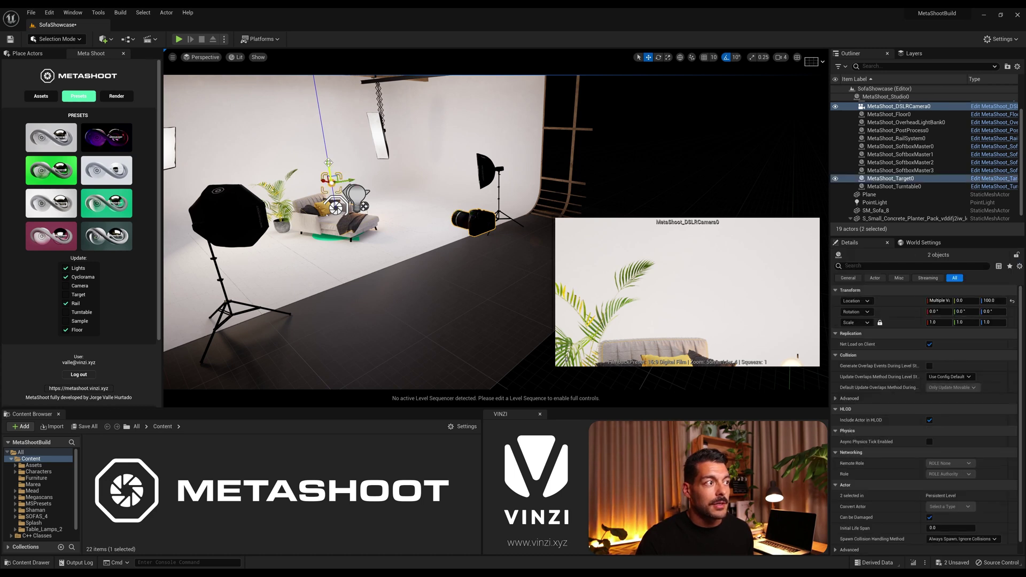
{"action": "left_click_drag", "start_coordinate": [329, 163], "coordinate": [332, 188]}
{"action": "left_click", "coordinate": [486, 258]}
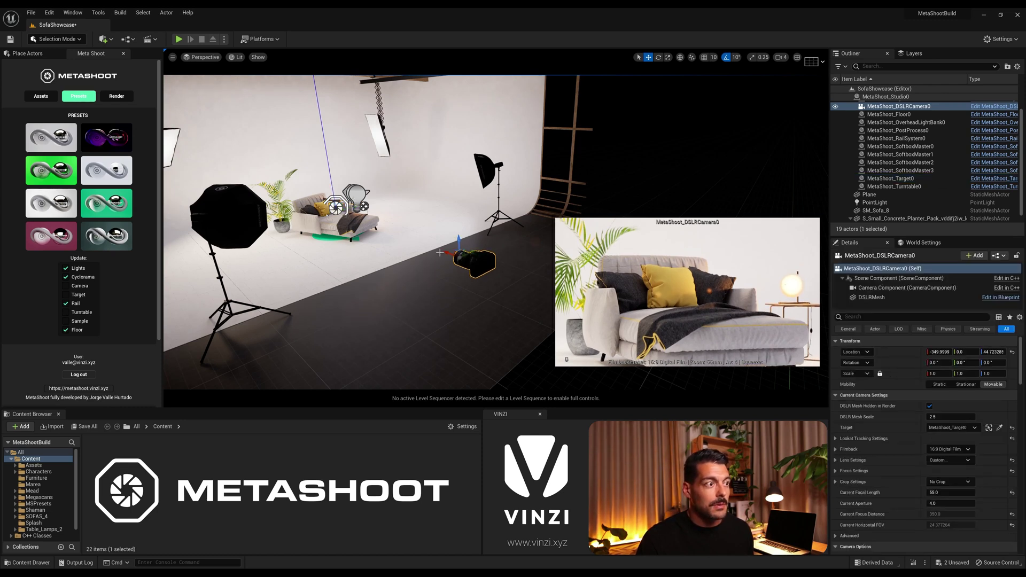
{"action": "left_click_drag", "start_coordinate": [447, 252], "coordinate": [561, 302]}
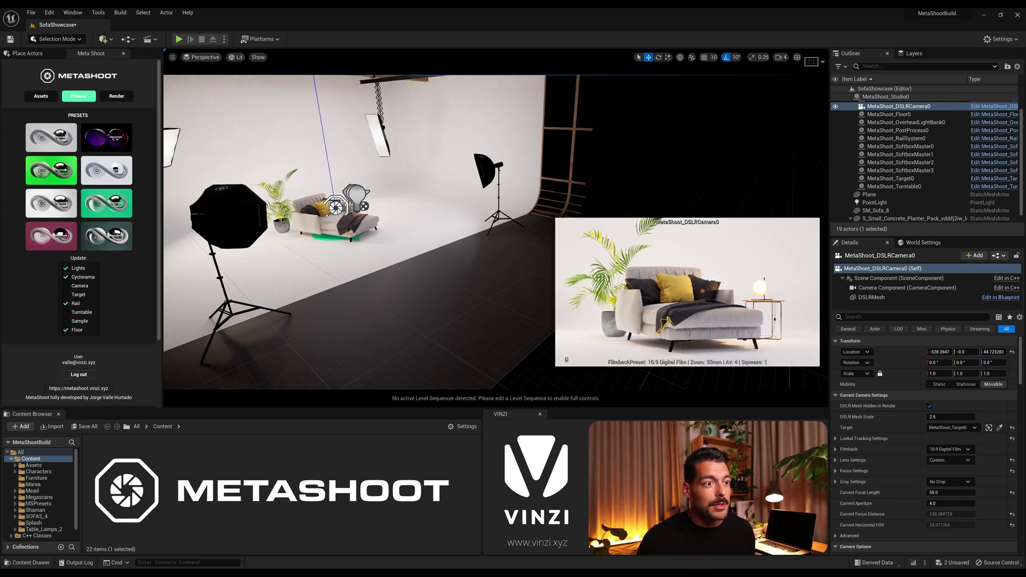
Raise the DSLR camera and its target slightly, the camera to about Z 51, and pull the camera back to about X -546
{"action": "left_click", "coordinate": [903, 180], "text": "ctrl"}
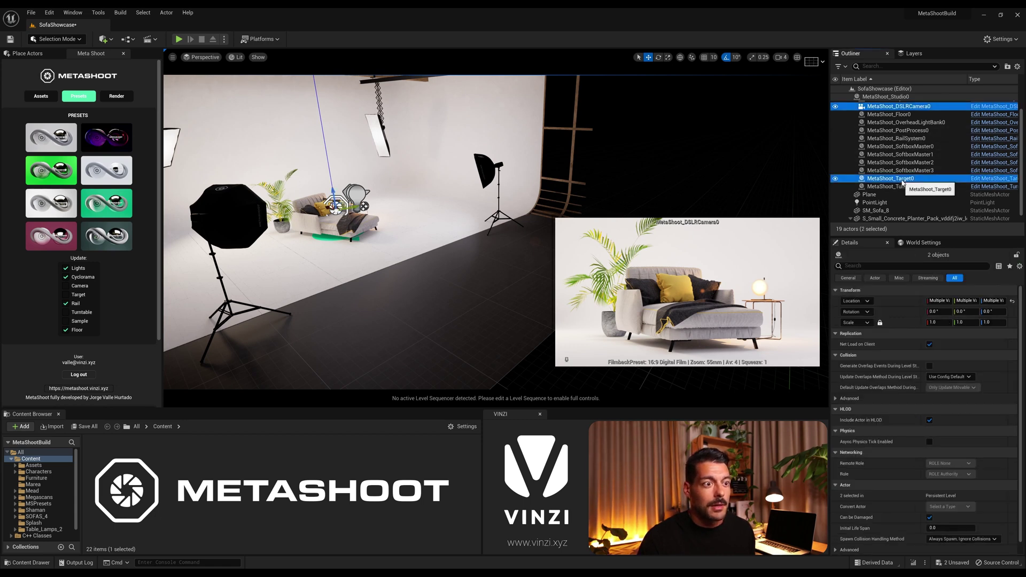
{"action": "left_click_drag", "start_coordinate": [333, 191], "coordinate": [333, 187]}
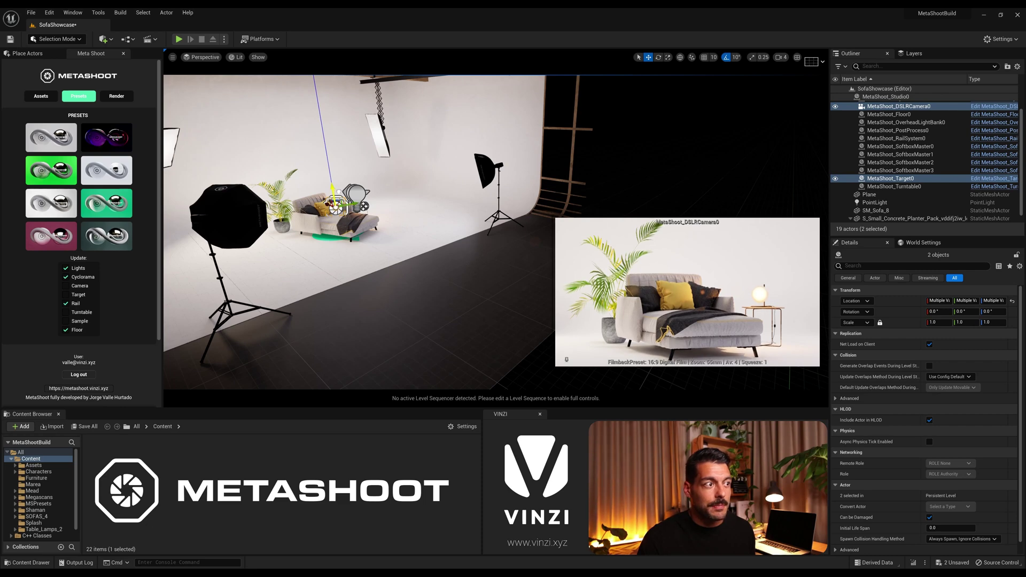
{"action": "right_click_drag", "start_coordinate": [516, 254], "coordinate": [516, 255]}
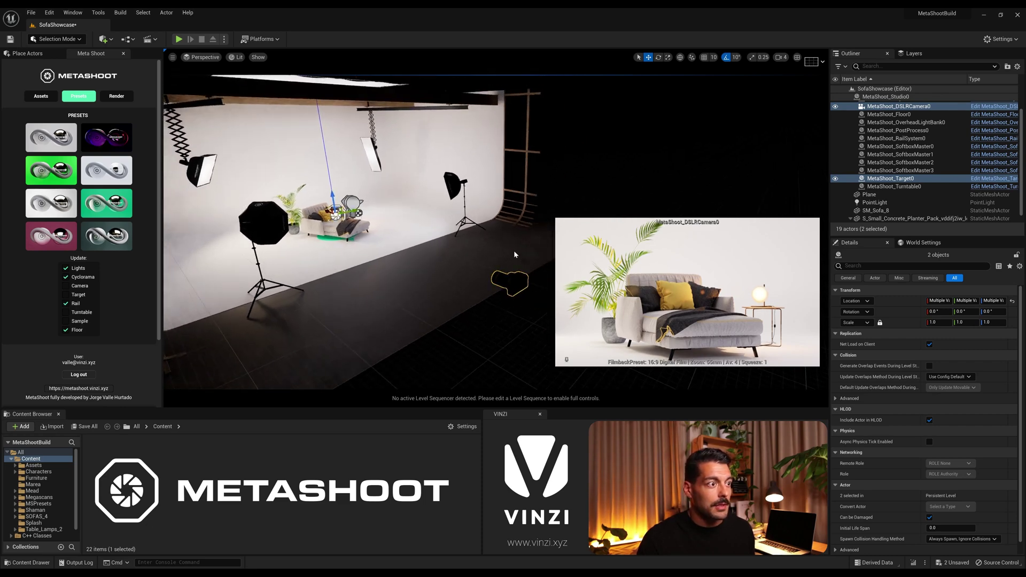
{"action": "left_click", "coordinate": [512, 275]}
{"action": "left_click", "coordinate": [509, 279]}
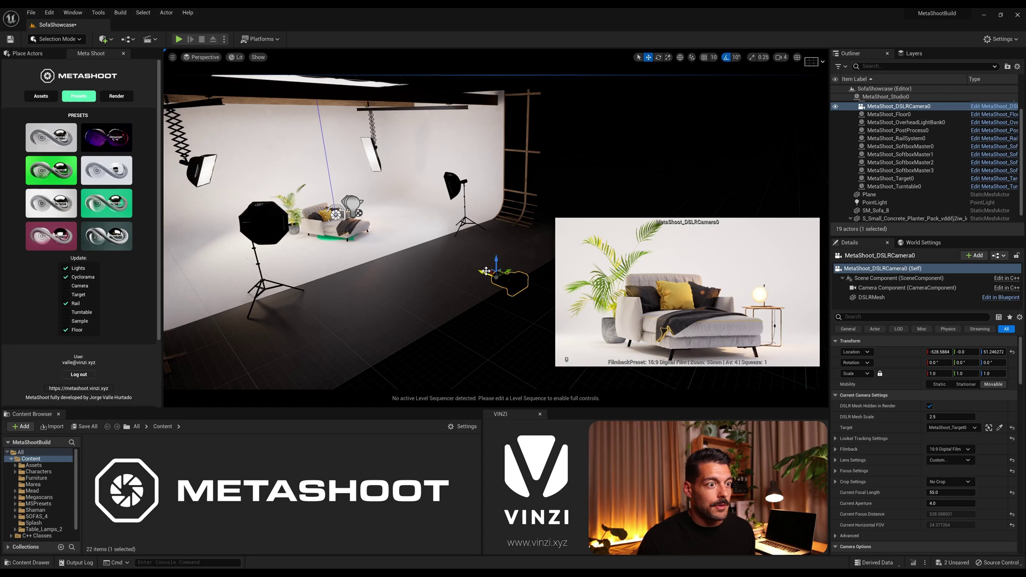
{"action": "left_click_drag", "start_coordinate": [485, 271], "coordinate": [495, 278]}
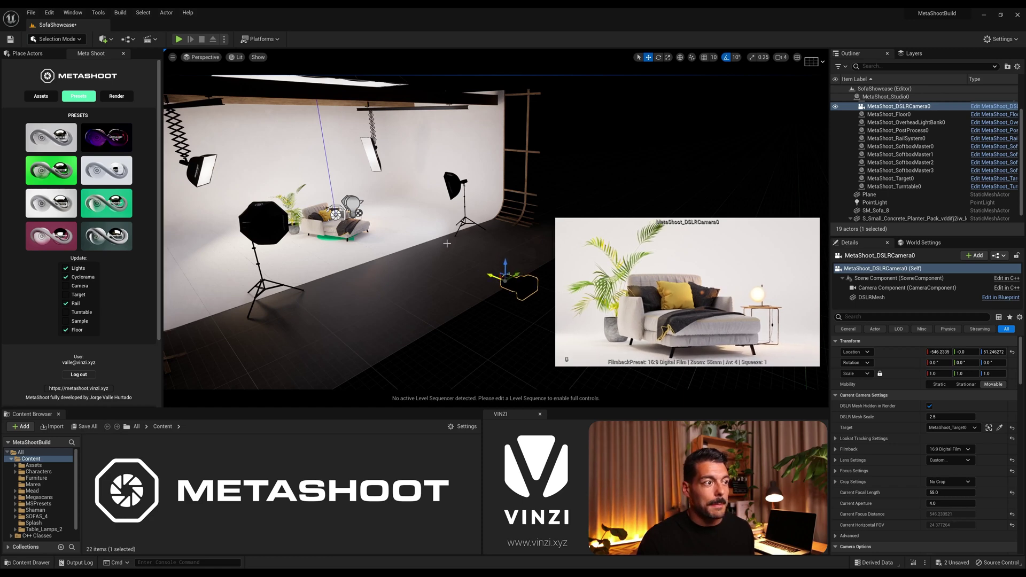
{"action": "right_click_drag", "start_coordinate": [447, 244], "coordinate": [446, 244]}
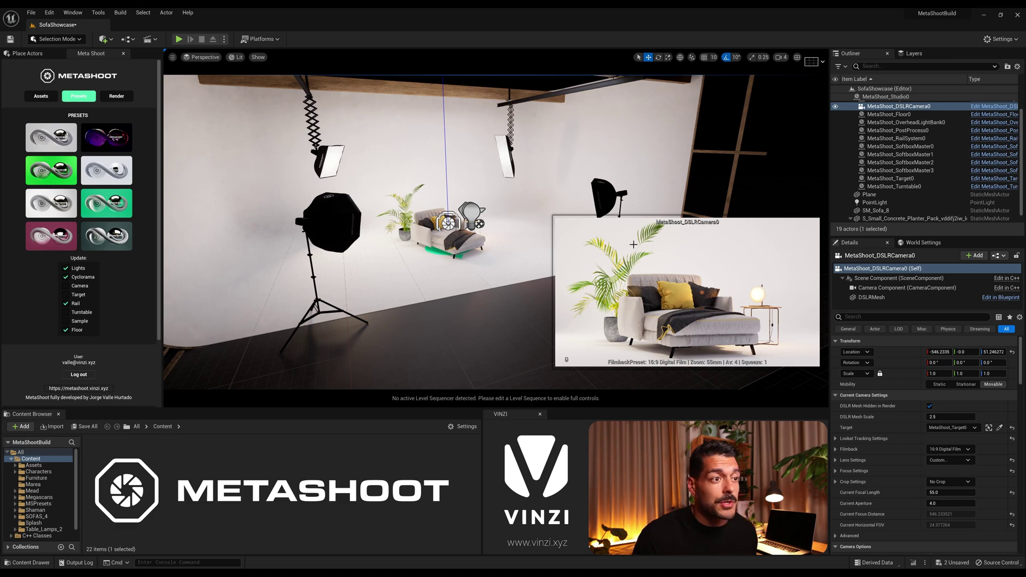
{"action": "right_click_drag", "start_coordinate": [447, 243], "coordinate": [447, 244]}
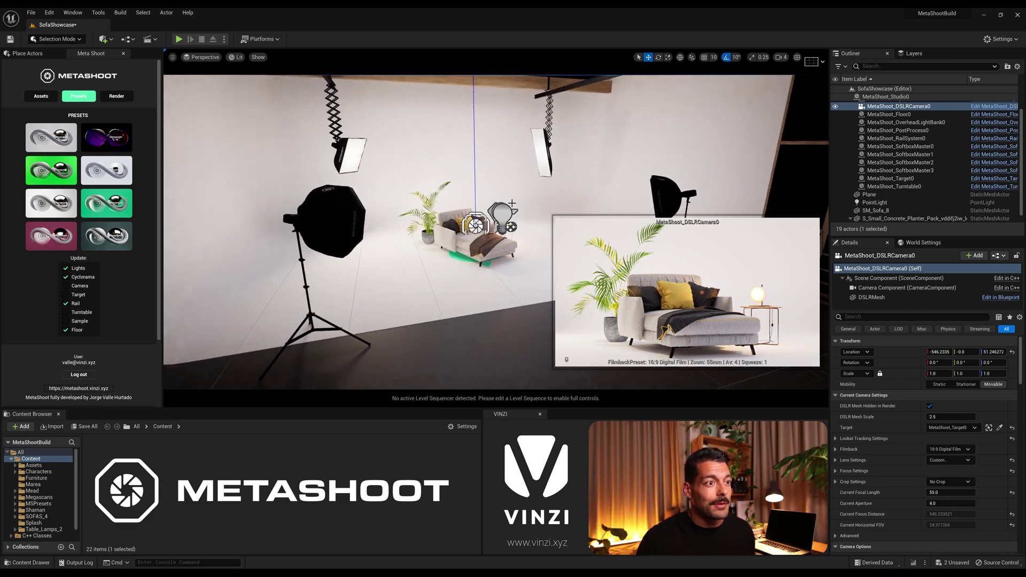
{"action": "left_click", "coordinate": [516, 182]}
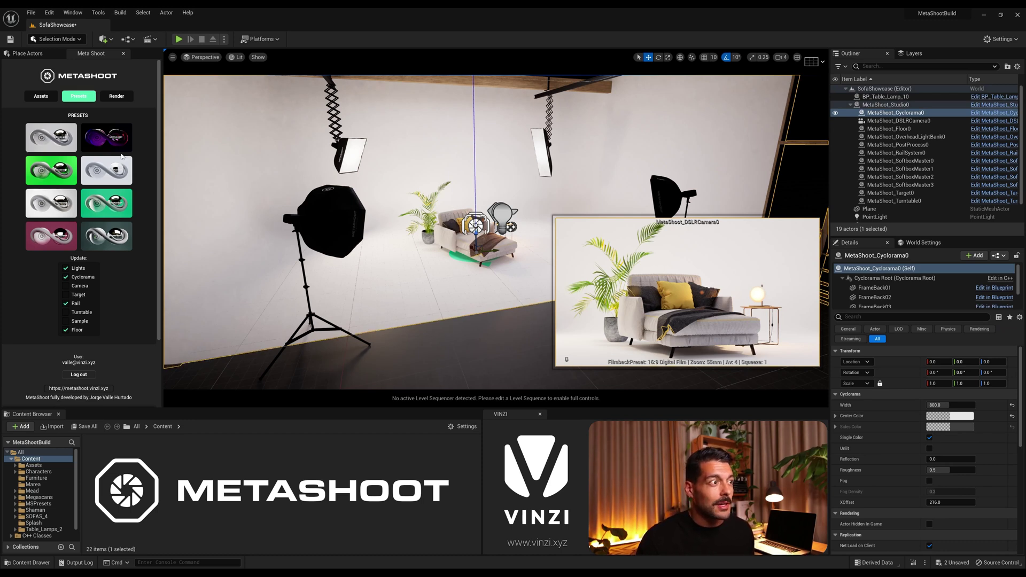
{"action": "key", "text": "Escape"}
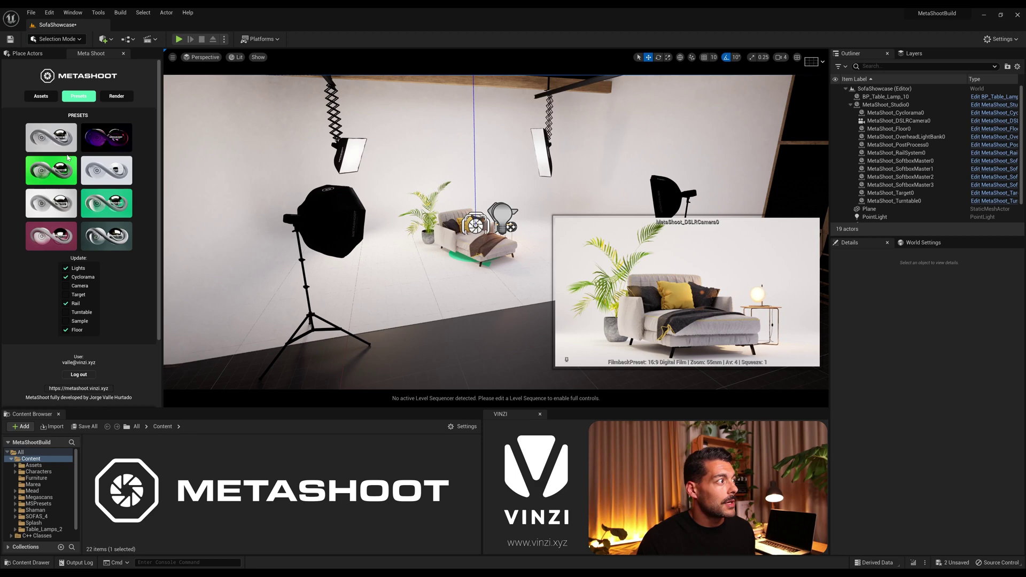
Apply the dark purple neon preset and lower the softbox blocking the camera's view to about Z -25
{"action": "left_click", "coordinate": [113, 137]}
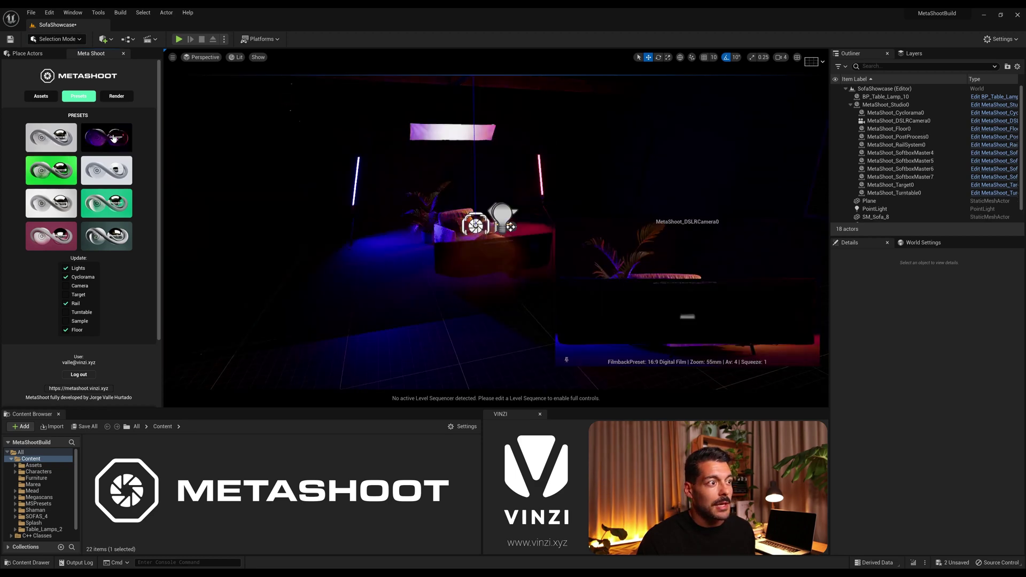
{"action": "left_click", "coordinate": [503, 260]}
{"action": "left_click_drag", "start_coordinate": [510, 227], "coordinate": [514, 280]}
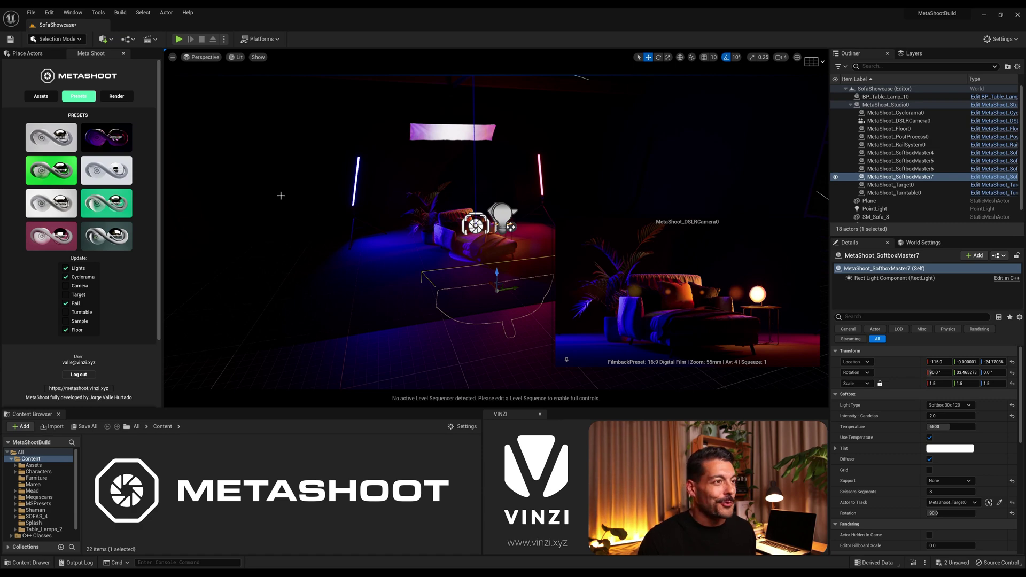
Try the green-screen and light grey-white studio presets, and settle on the dark teal-grey preset
{"action": "left_click", "coordinate": [52, 170]}
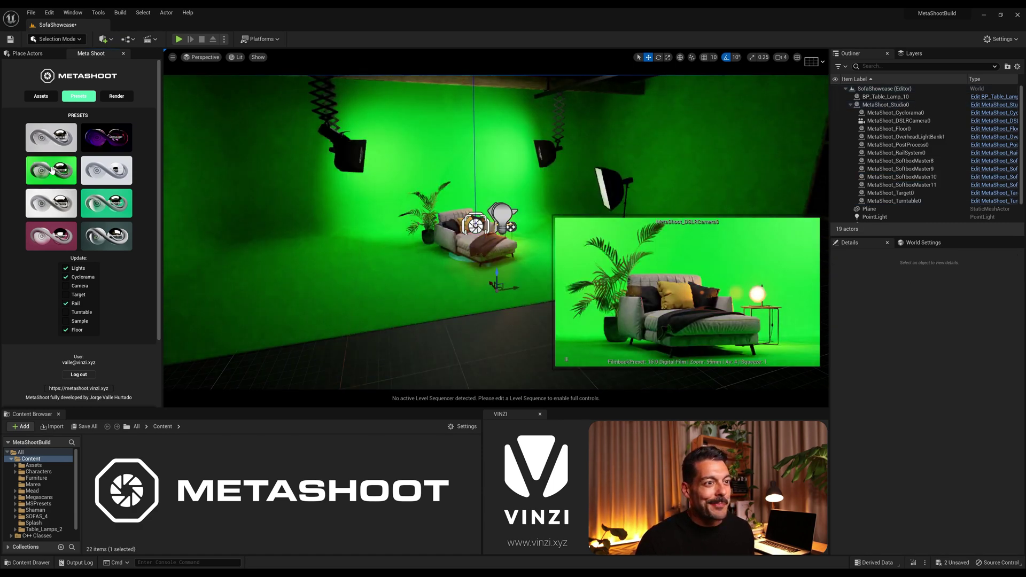
{"action": "left_click", "coordinate": [123, 172]}
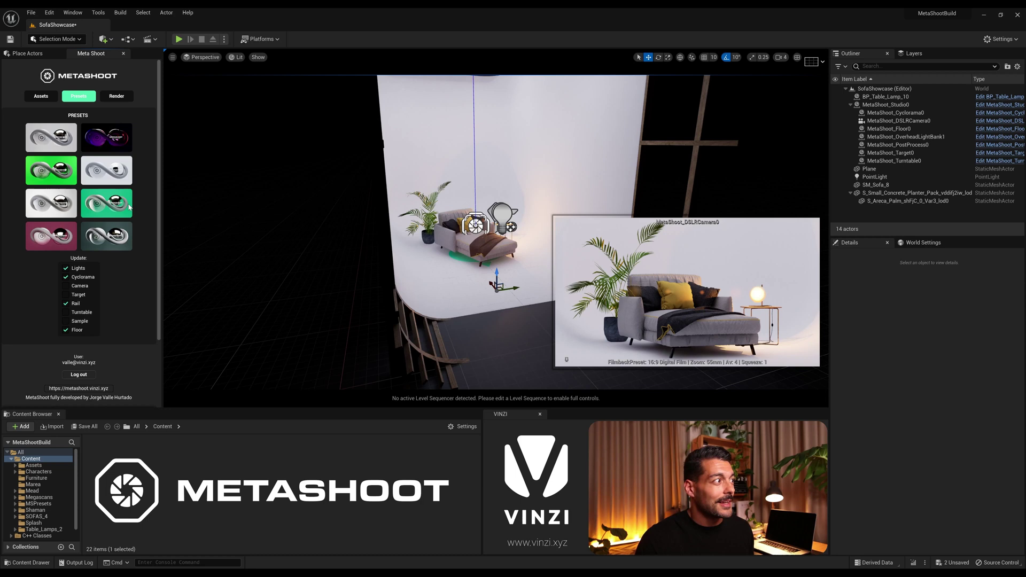
{"action": "left_click", "coordinate": [106, 242]}
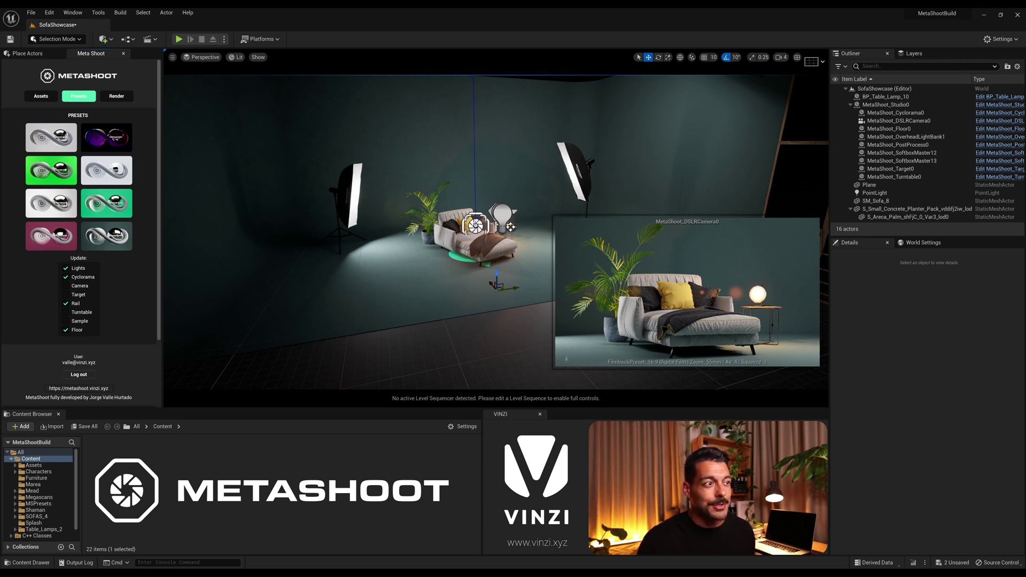
Scale the cyclorama uniformly to 1.5 and shift it along X to about 62
{"action": "right_click_drag", "start_coordinate": [479, 277], "coordinate": [500, 255]}
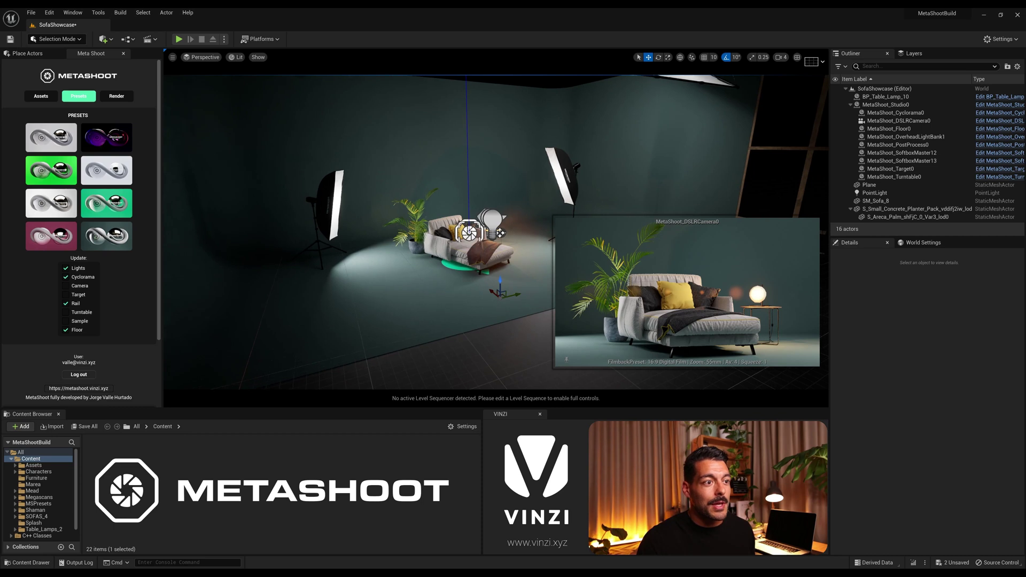
{"action": "left_click", "coordinate": [428, 303]}
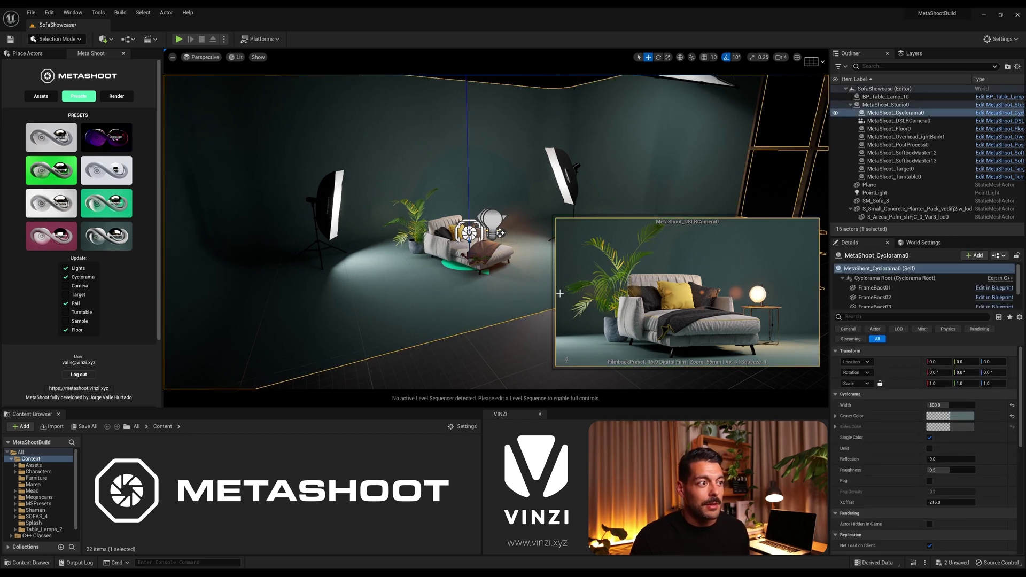
{"action": "left_click", "coordinate": [988, 383]}
{"action": "type", "text": "1.5"}
{"action": "key", "text": "Return"}
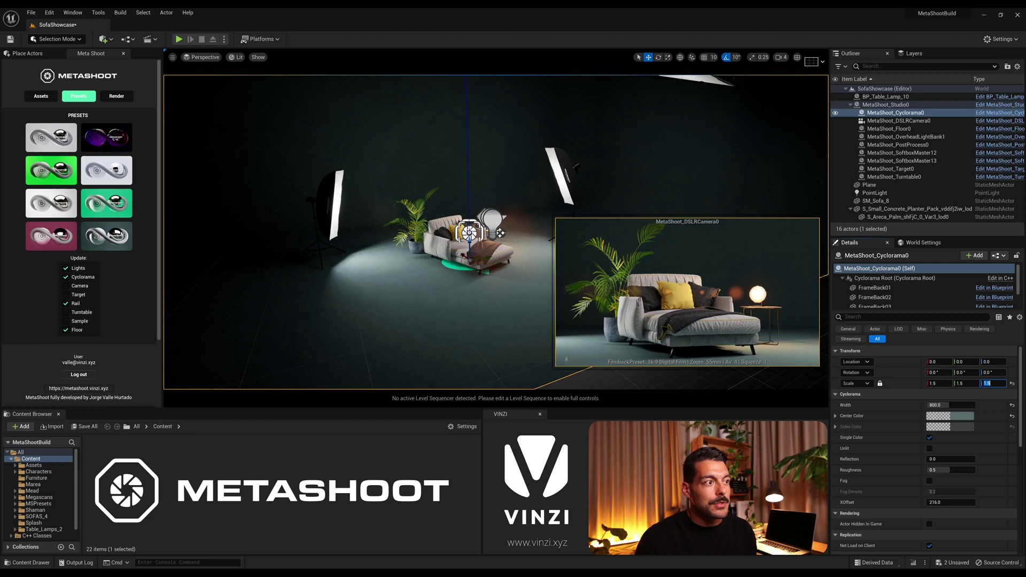
{"action": "left_click_drag", "start_coordinate": [460, 255], "coordinate": [449, 244]}
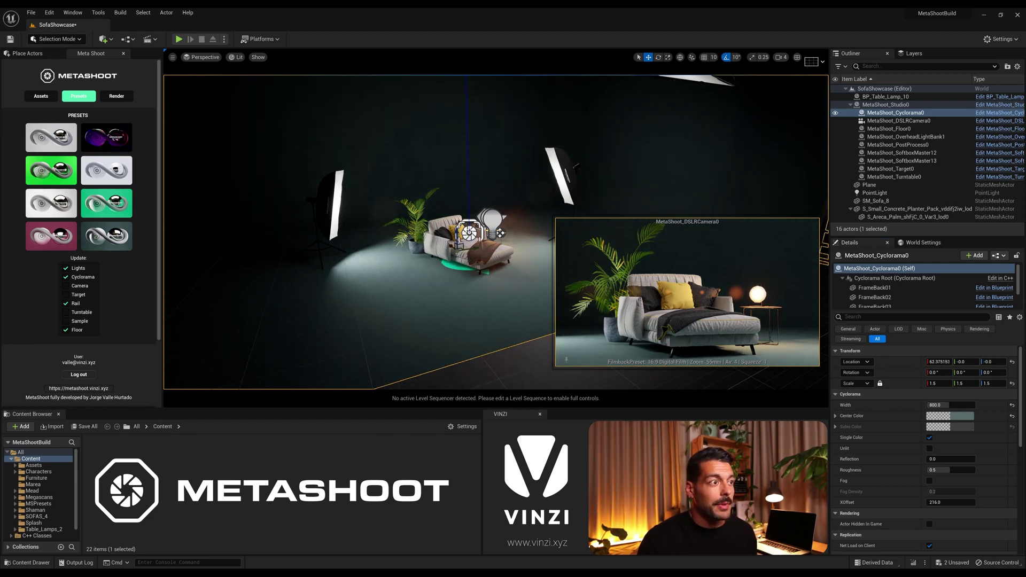
Add a second overhead light bank behind the sofa, turn it to -90° about Z and tilt it to -50° about X
{"action": "right_click_drag", "start_coordinate": [496, 232], "coordinate": [450, 201]}
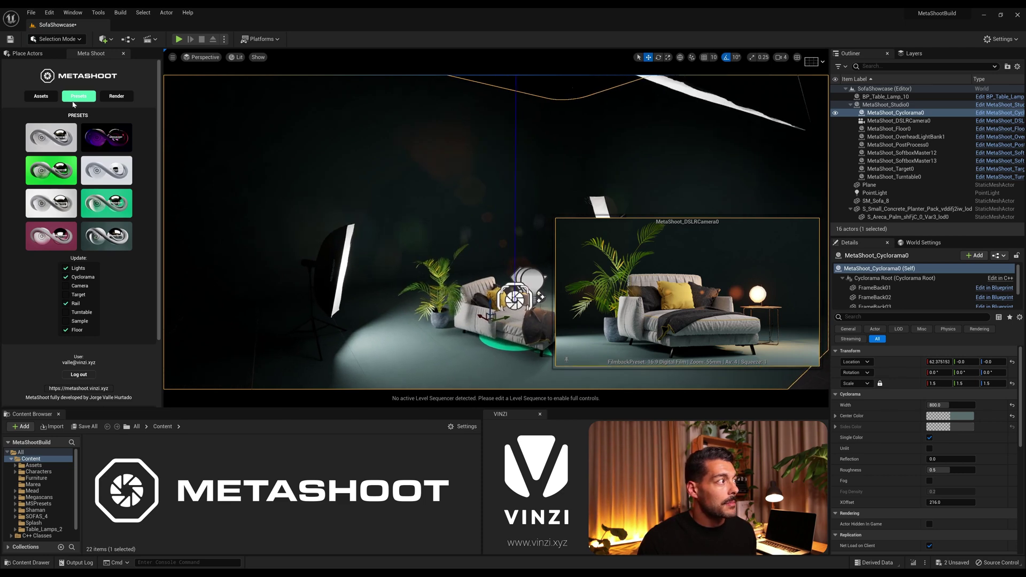
{"action": "left_click", "coordinate": [37, 97]}
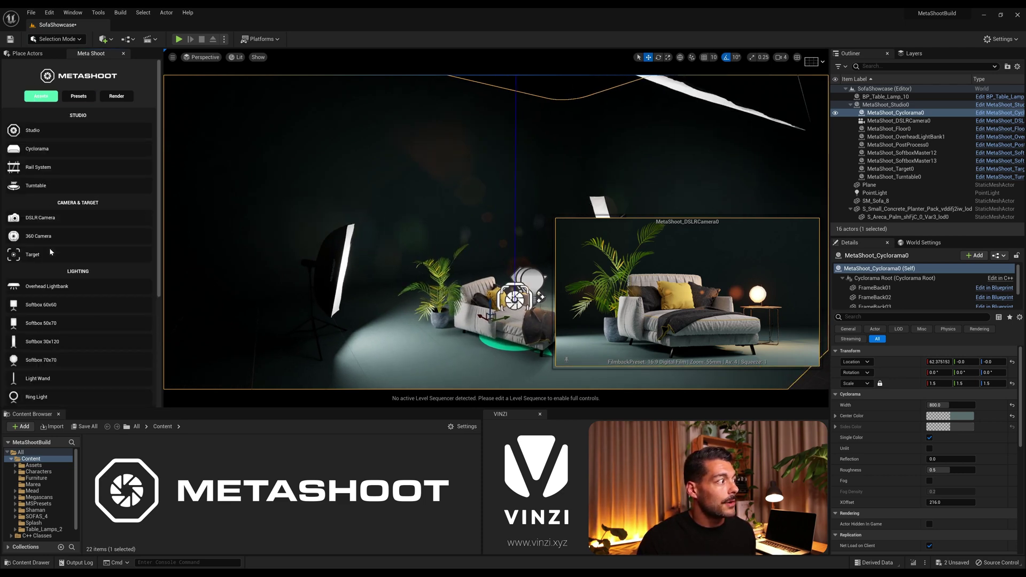
{"action": "left_click", "coordinate": [47, 287]}
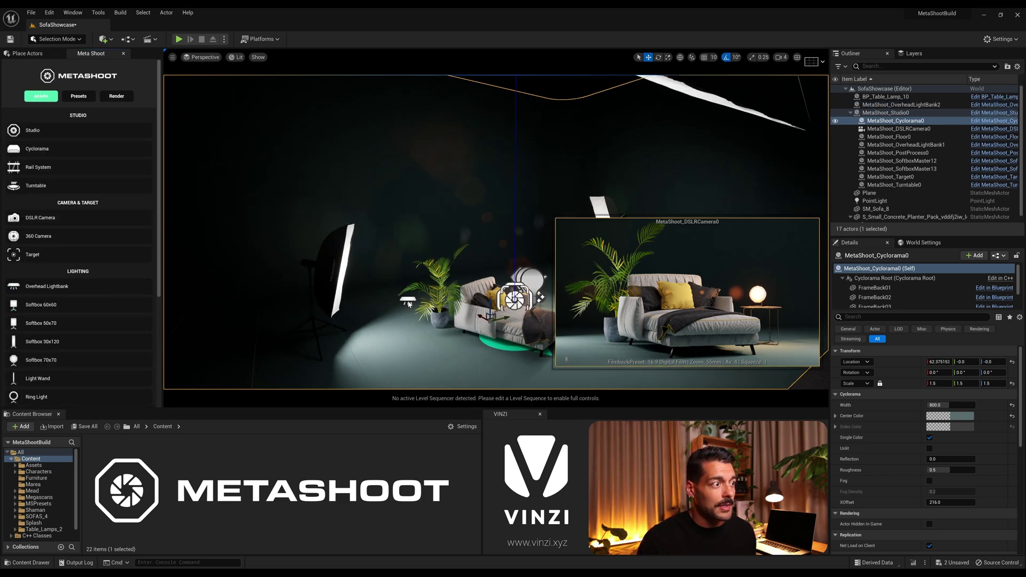
{"action": "key", "text": "e"}
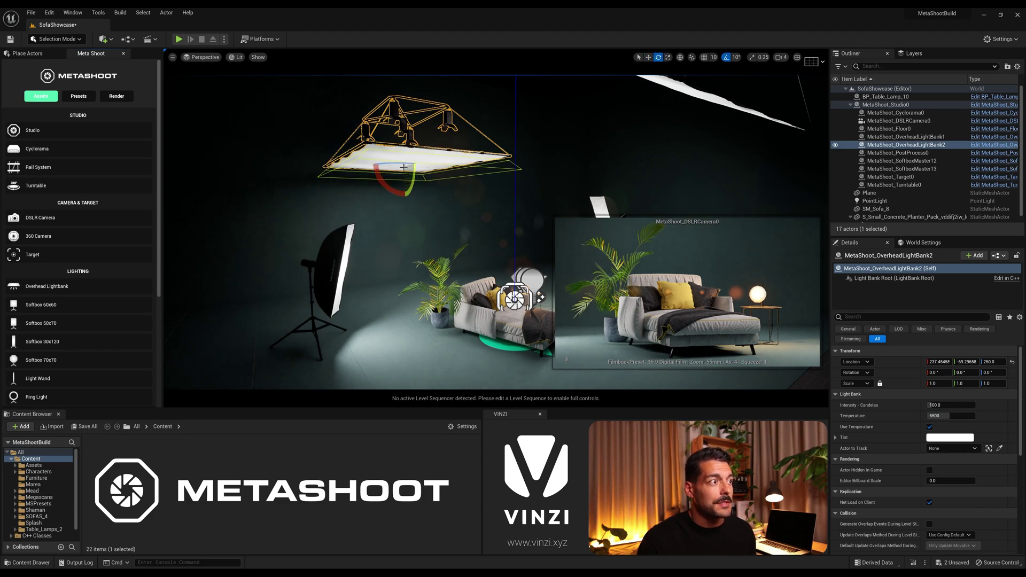
{"action": "mouse_move", "coordinate": [413, 163]}
{"action": "left_mouse_down"}
{"action": "mouse_move", "coordinate": [376, 170]}
{"action": "mouse_move", "coordinate": [413, 169]}
{"action": "left_mouse_up"}
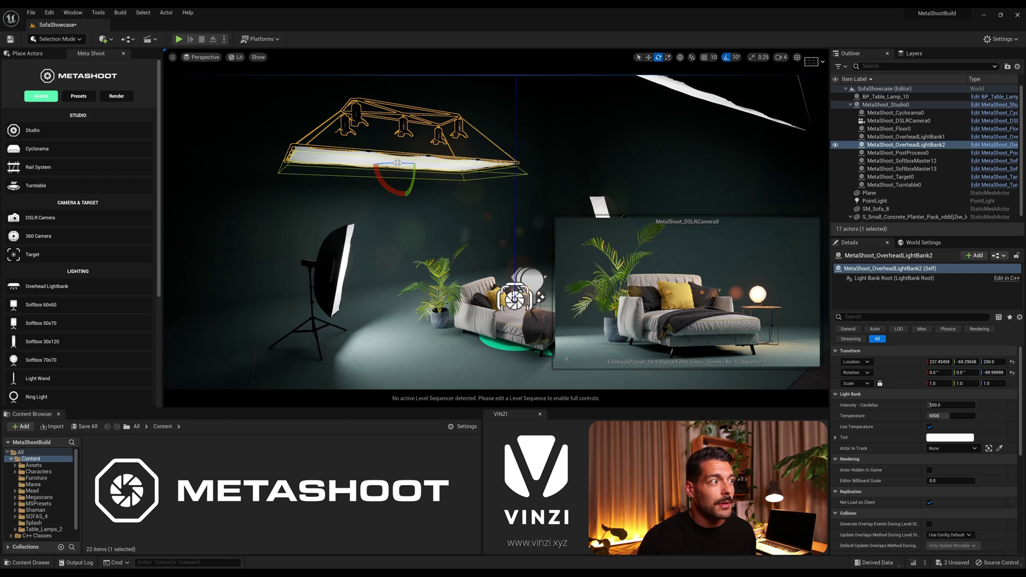
{"action": "key", "text": "w"}
{"action": "key", "text": "e"}
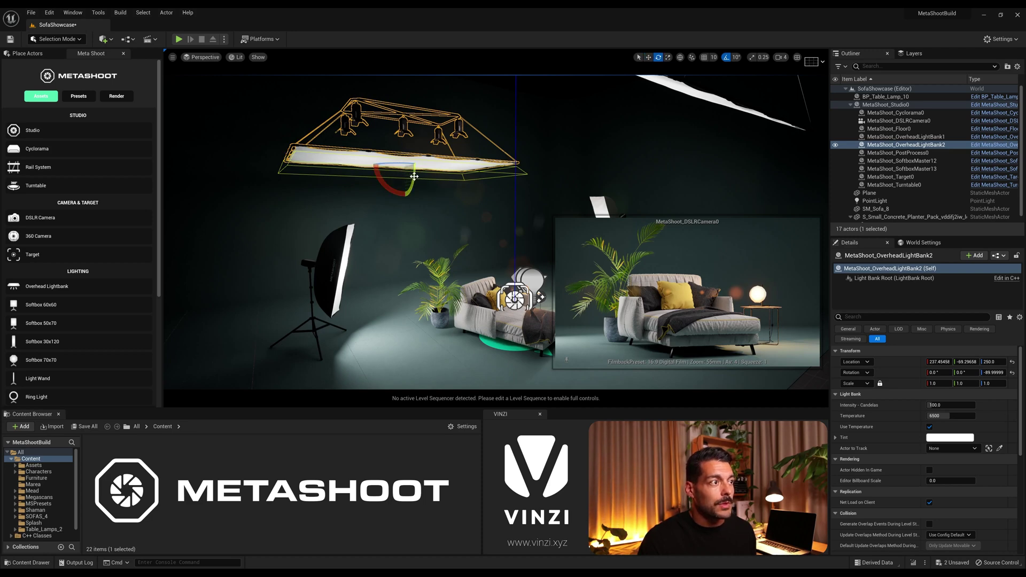
{"action": "left_click_drag", "start_coordinate": [415, 178], "coordinate": [398, 143]}
{"action": "key", "text": "w"}
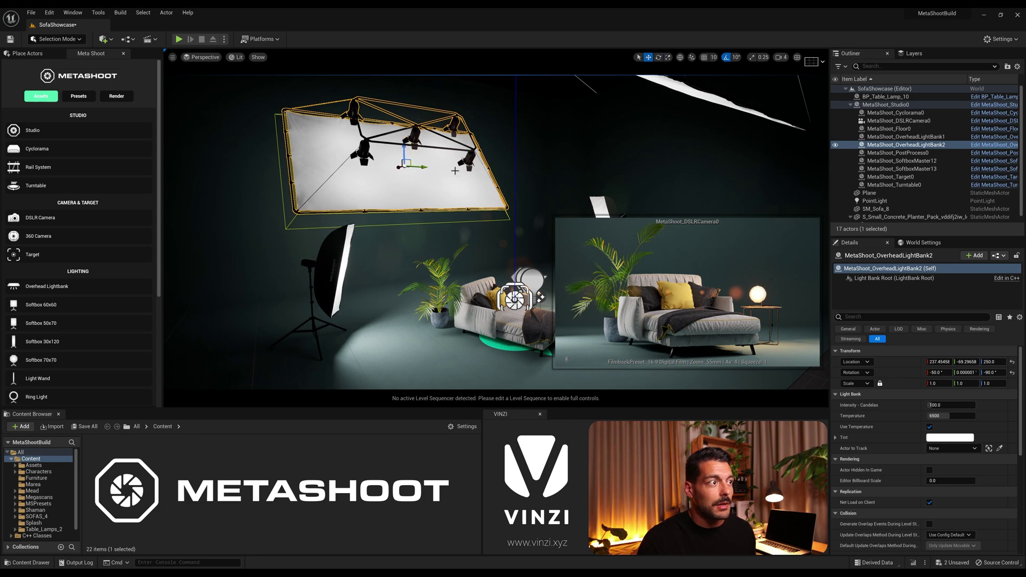
Slide the new rear light bank along Y to about 18.5 and raise its intensity
{"action": "mouse_move", "coordinate": [445, 191]}
{"action": "right_mouse_down"}
{"action": "mouse_move", "coordinate": [478, 191]}
{"action": "mouse_move", "coordinate": [432, 188]}
{"action": "mouse_move", "coordinate": [446, 188]}
{"action": "right_mouse_up"}
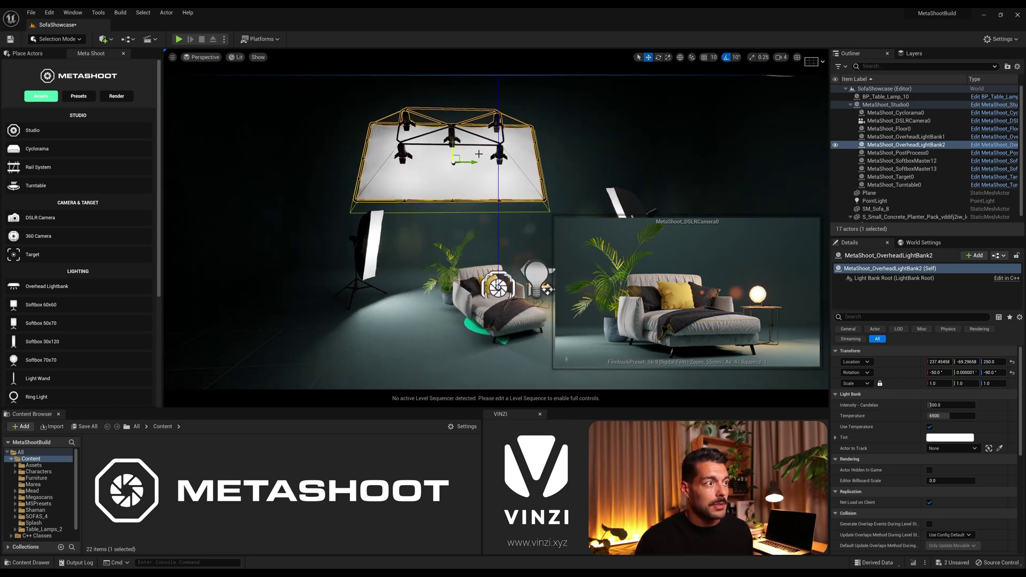
{"action": "left_click_drag", "start_coordinate": [475, 163], "coordinate": [515, 164]}
{"action": "right_click_drag", "start_coordinate": [515, 164], "coordinate": [473, 145]}
{"action": "right_click_drag", "start_coordinate": [566, 176], "coordinate": [545, 175]}
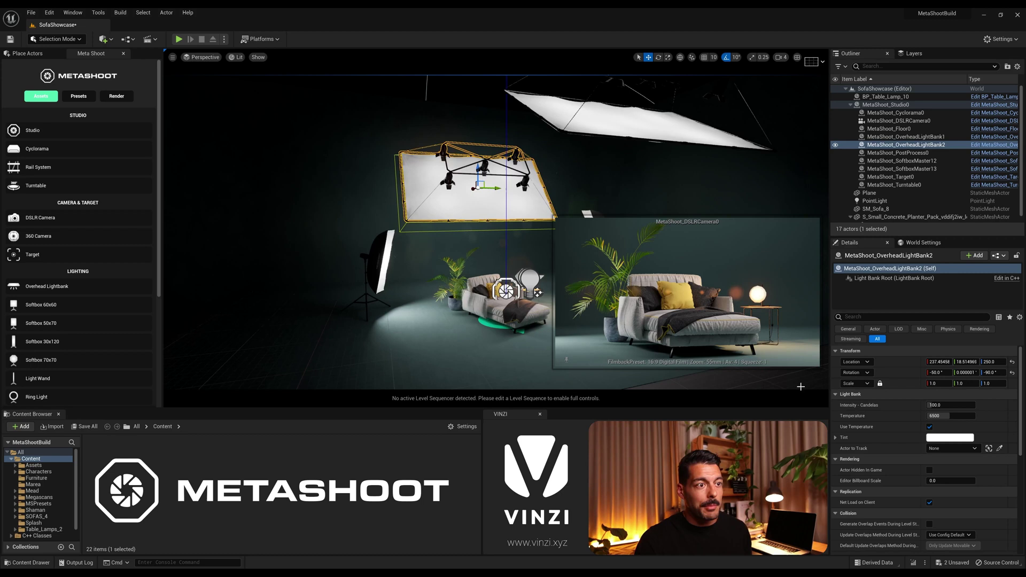
{"action": "left_click", "coordinate": [950, 406]}
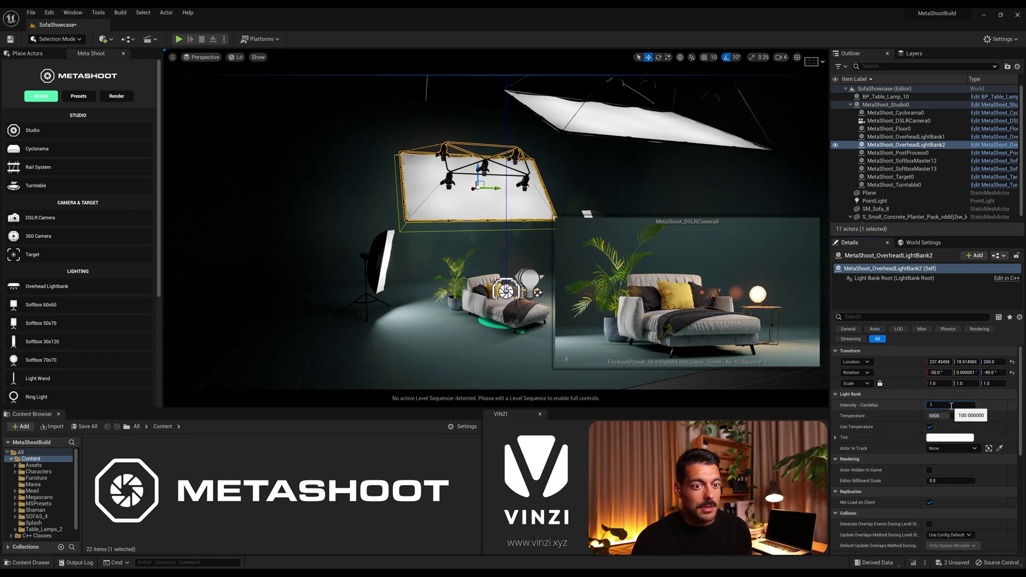
{"action": "key", "text": "Return"}
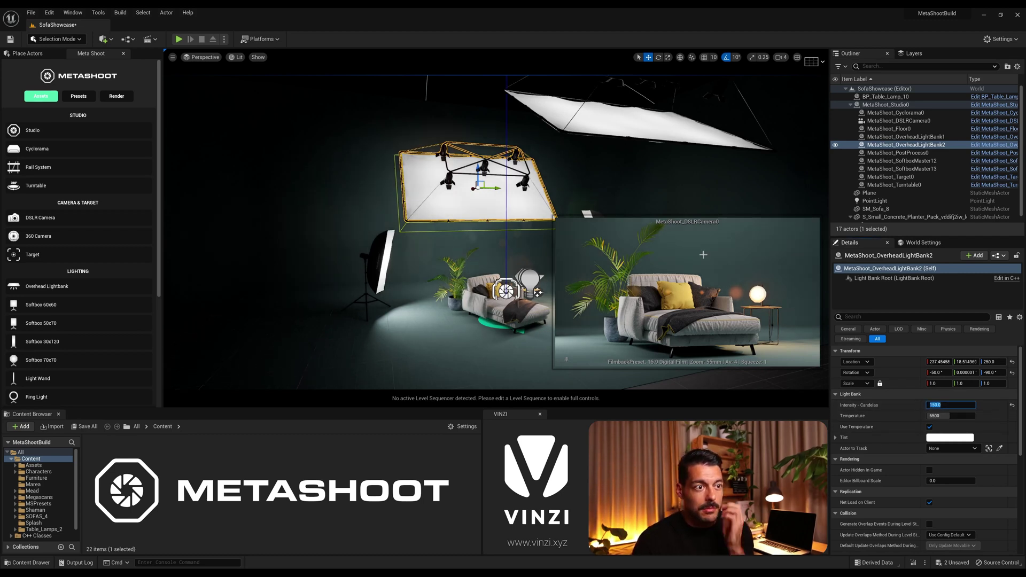
Level the original overhead light bank by setting its tilt about X to 0°
{"action": "right_click_drag", "start_coordinate": [469, 196], "coordinate": [526, 218]}
{"action": "key", "text": "s"}
{"action": "left_click", "coordinate": [552, 104]}
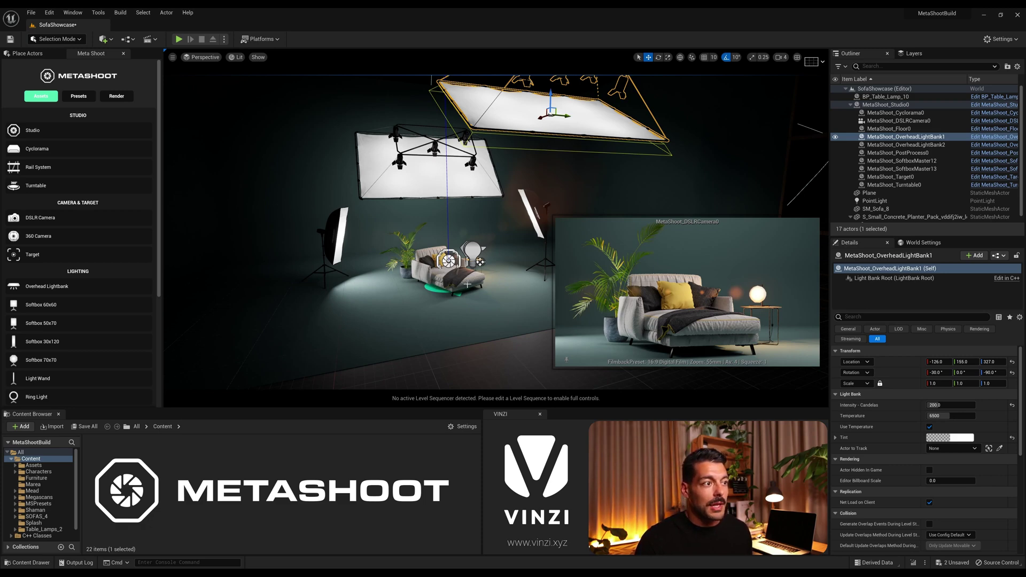
{"action": "right_click_drag", "start_coordinate": [550, 114], "coordinate": [574, 80]}
{"action": "key", "text": "w"}
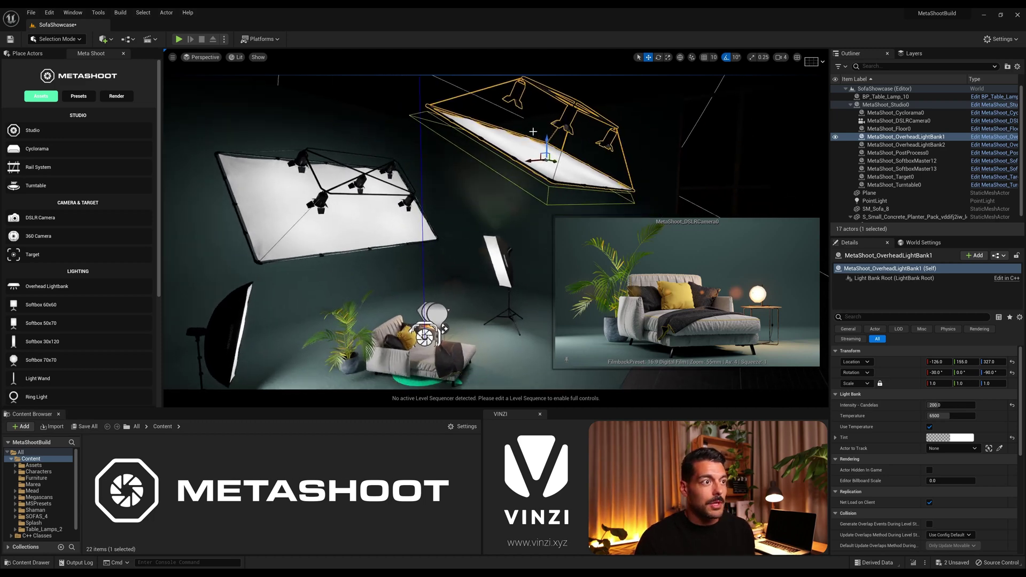
{"action": "right_click_drag", "start_coordinate": [513, 171], "coordinate": [563, 157]}
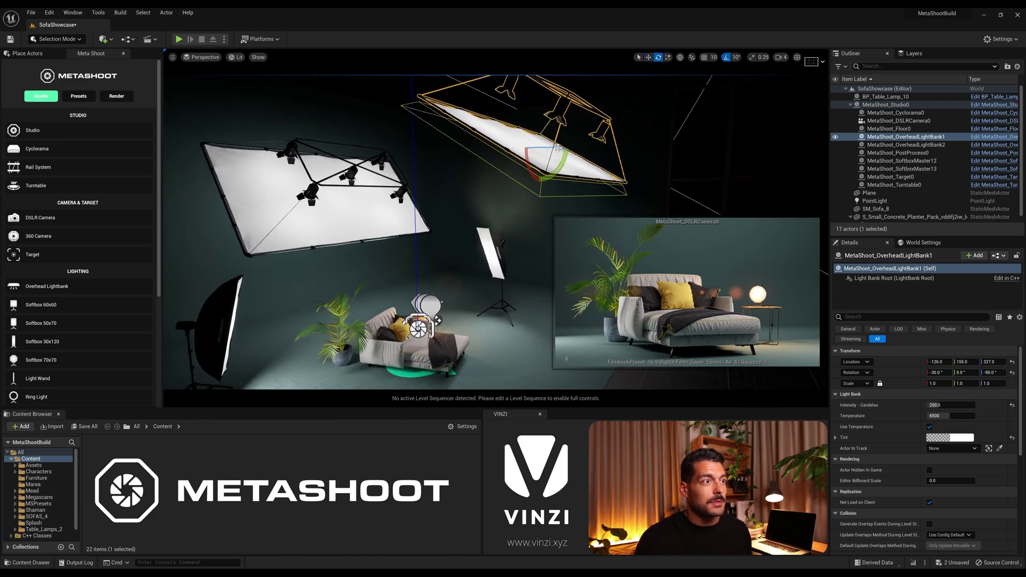
{"action": "key", "text": "e"}
{"action": "left_click_drag", "start_coordinate": [563, 158], "coordinate": [553, 187]}
{"action": "key", "text": "w"}
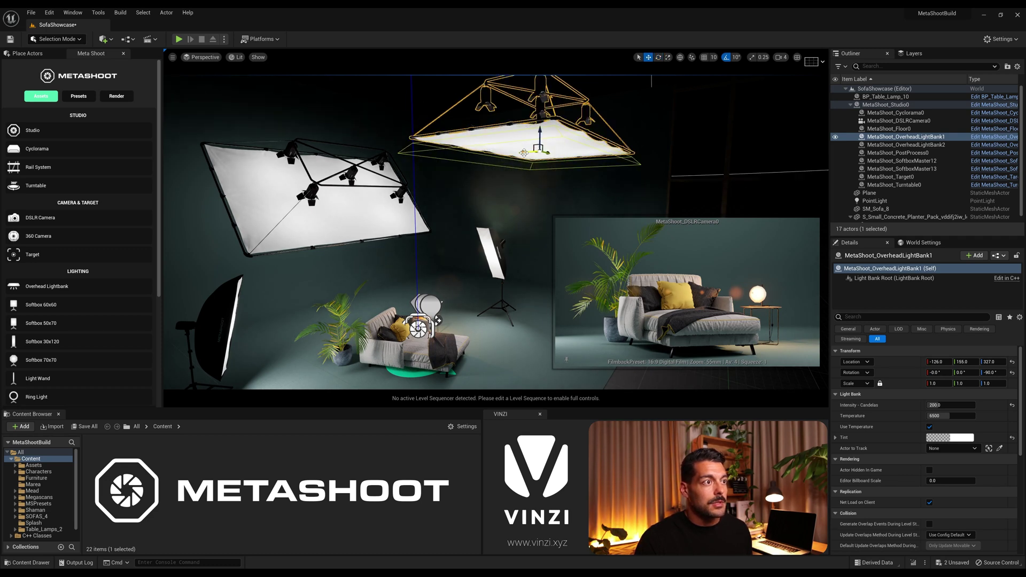
Move the original overhead light bank above the sofa, to about X 34 and Y 3
{"action": "left_click_drag", "start_coordinate": [524, 152], "coordinate": [439, 155]}
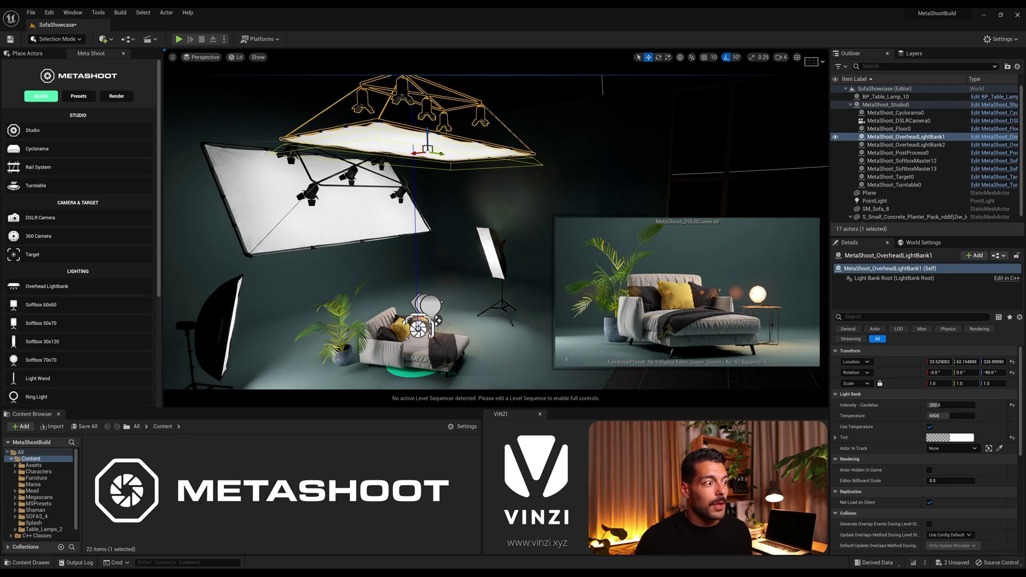
{"action": "mouse_move", "coordinate": [439, 232]}
{"action": "right_mouse_down"}
{"action": "mouse_move", "coordinate": [342, 232]}
{"action": "mouse_move", "coordinate": [446, 232]}
{"action": "mouse_move", "coordinate": [420, 232]}
{"action": "right_mouse_up"}
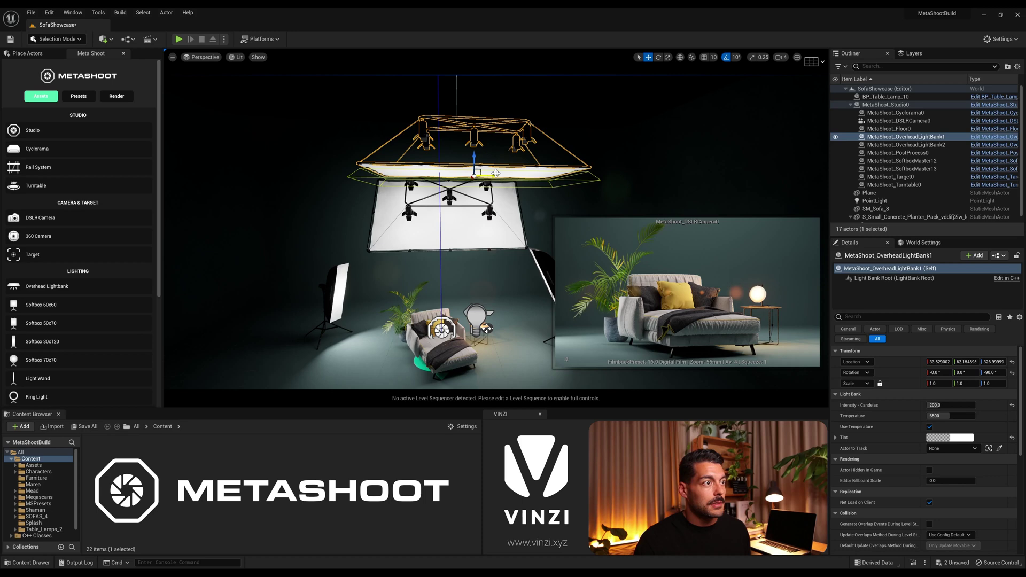
{"action": "left_click_drag", "start_coordinate": [496, 173], "coordinate": [461, 177]}
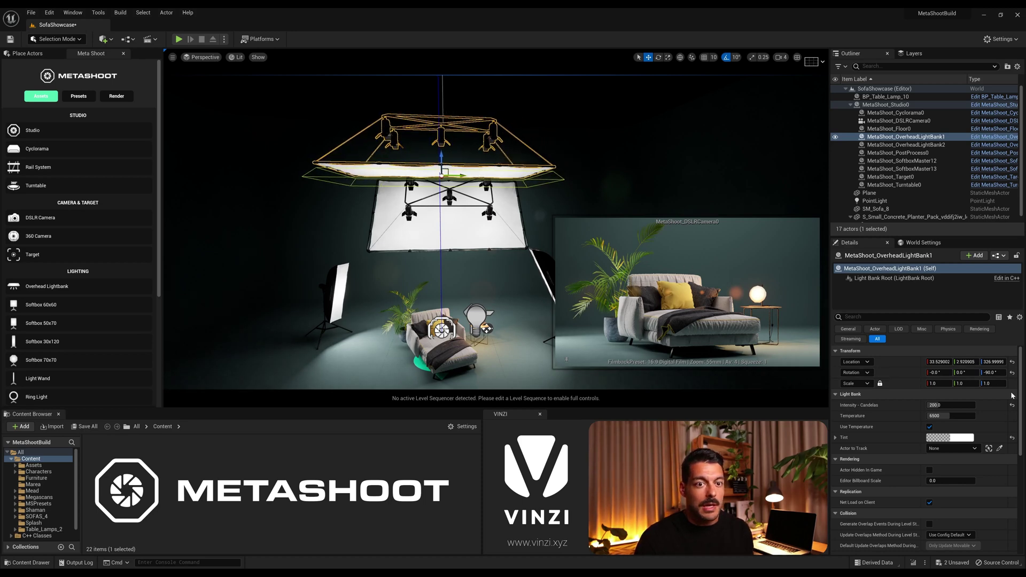
Scale the original overhead light bank uniformly to 1.5 and shift it slightly toward the camera
{"action": "left_click", "coordinate": [992, 383]}
{"action": "type", "text": "1.5"}
{"action": "key", "text": "Return"}
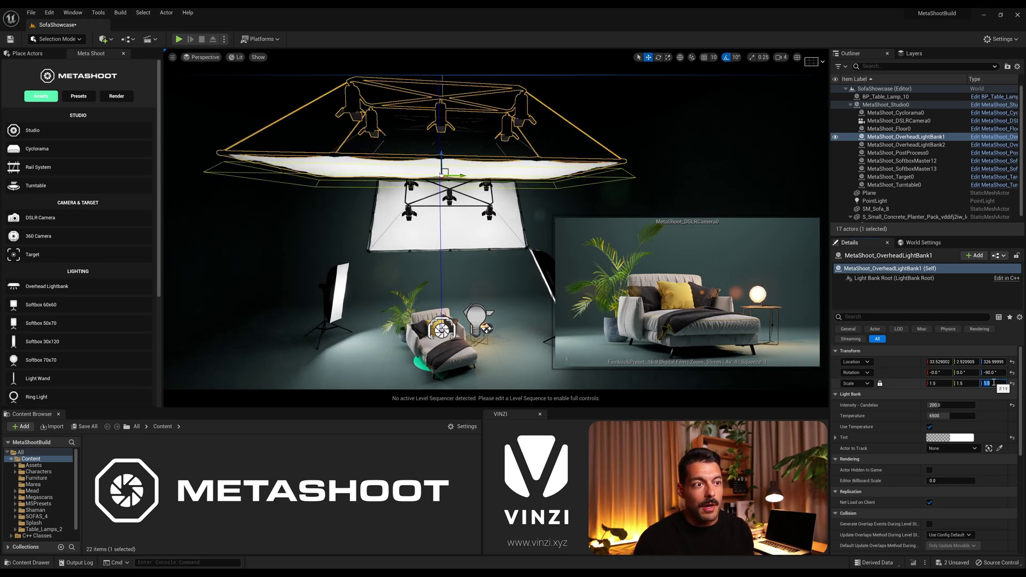
{"action": "right_click_drag", "start_coordinate": [377, 229], "coordinate": [474, 178]}
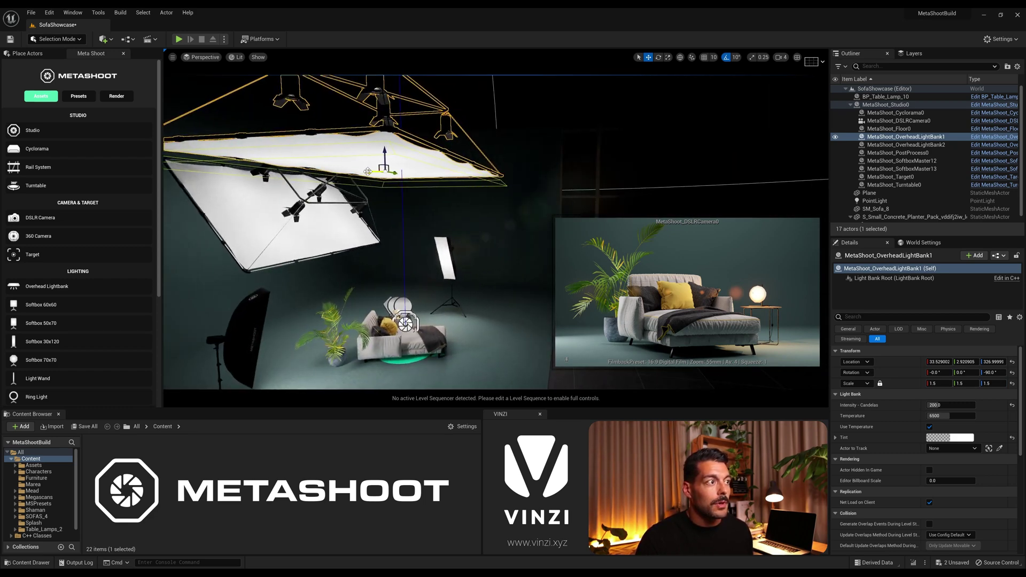
{"action": "left_click_drag", "start_coordinate": [368, 171], "coordinate": [387, 179]}
Change the cyclorama's center color to a neutral dark grey with saturation 0 and value about 0.097
{"action": "right_click_drag", "start_coordinate": [528, 293], "coordinate": [528, 293]}
{"action": "left_click", "coordinate": [485, 266]}
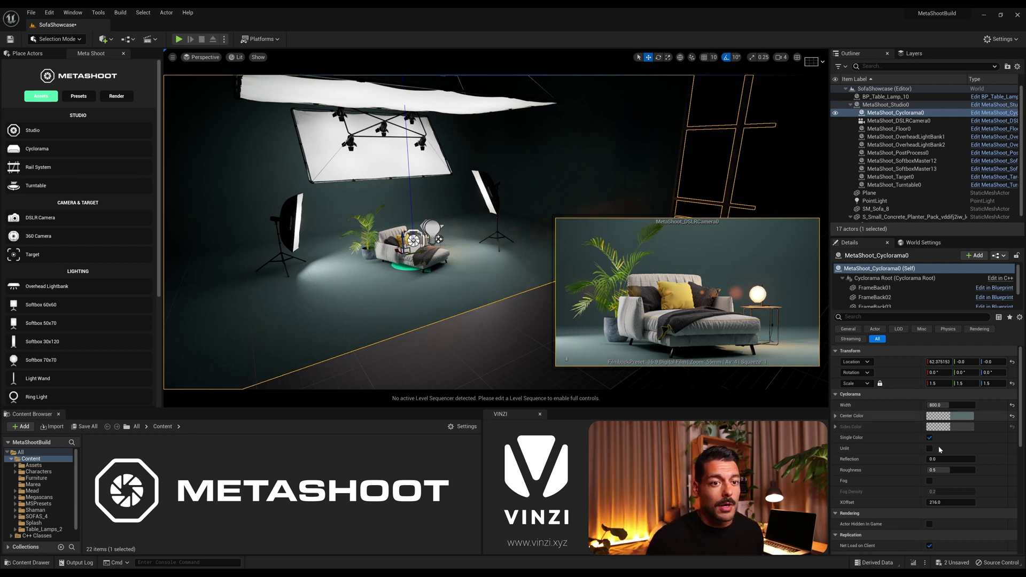
{"action": "left_click", "coordinate": [965, 420]}
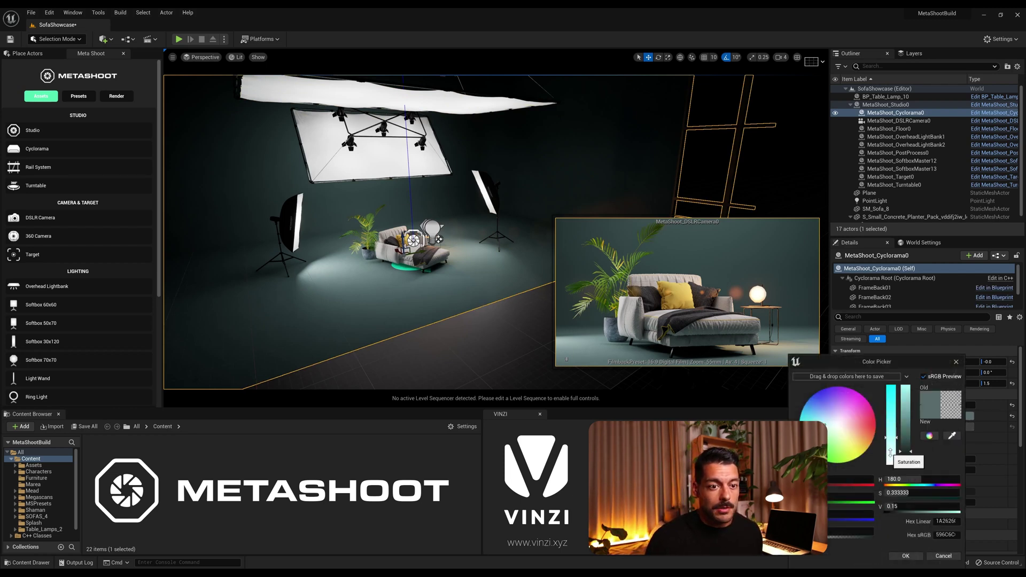
{"action": "left_click_drag", "start_coordinate": [891, 451], "coordinate": [911, 456]}
{"action": "left_click", "coordinate": [910, 456]}
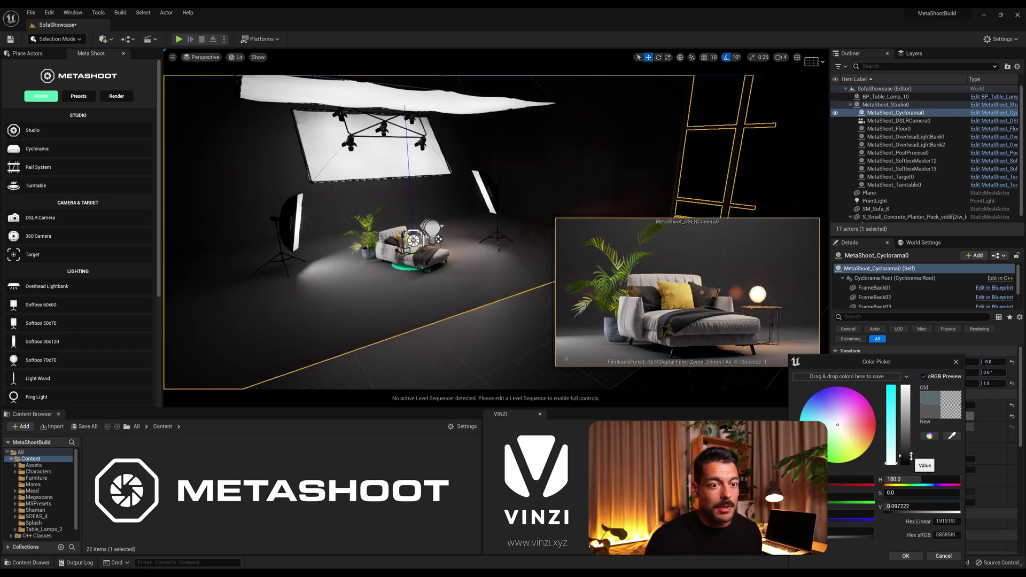
{"action": "left_click", "coordinate": [907, 556]}
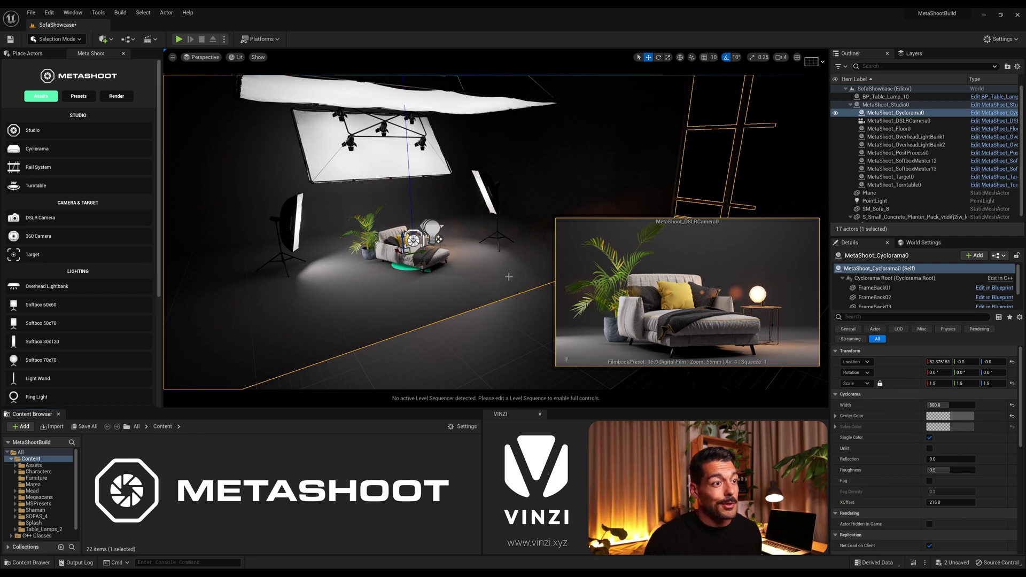
Lower the 30x120 softbox on the lamp side of the sofa and set its intensity to 240 candelas
{"action": "left_click", "coordinate": [483, 190]}
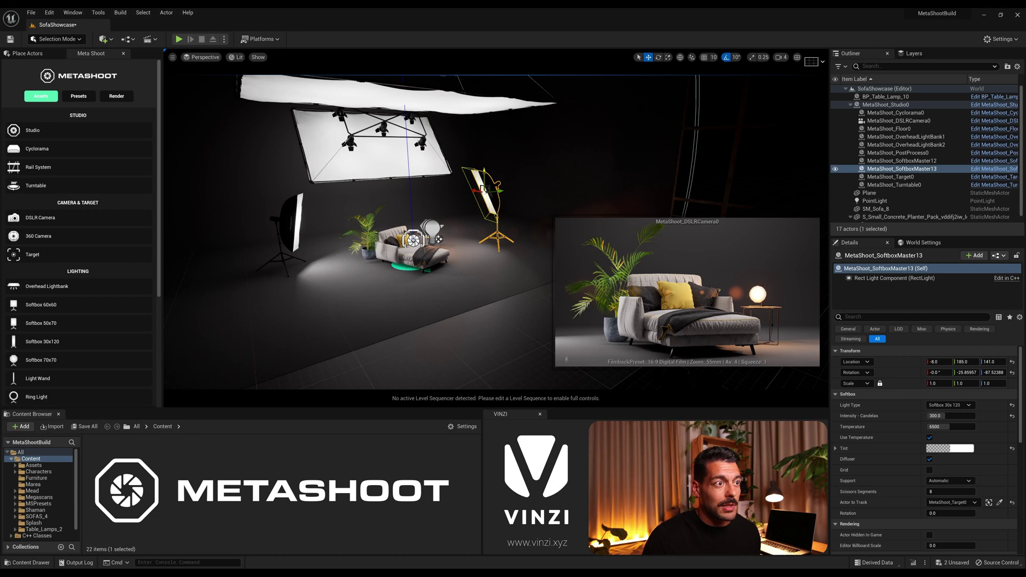
{"action": "left_click_drag", "start_coordinate": [484, 176], "coordinate": [493, 200]}
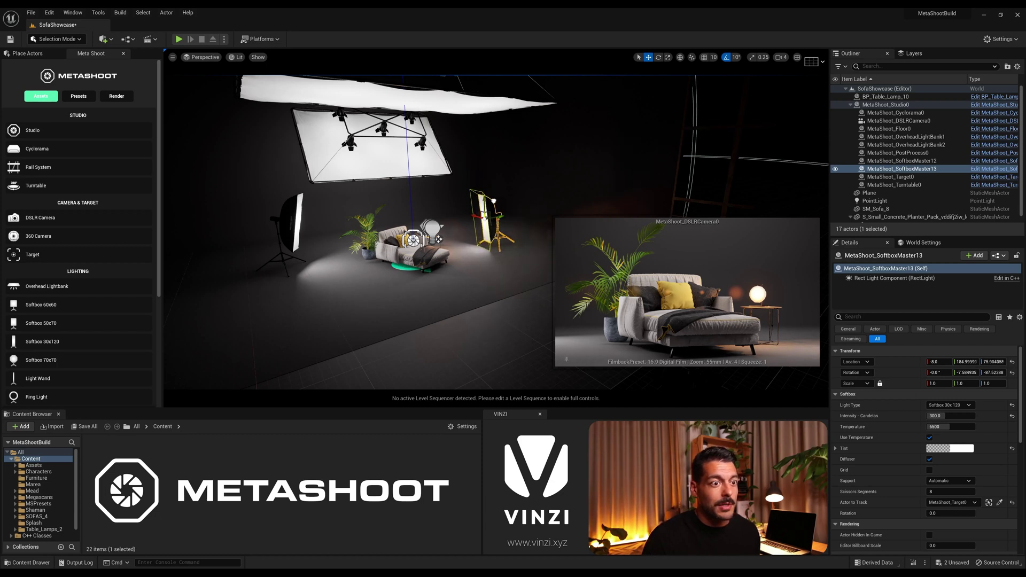
{"action": "left_click", "coordinate": [960, 416]}
{"action": "type", "text": "50"}
{"action": "key", "text": "Return"}
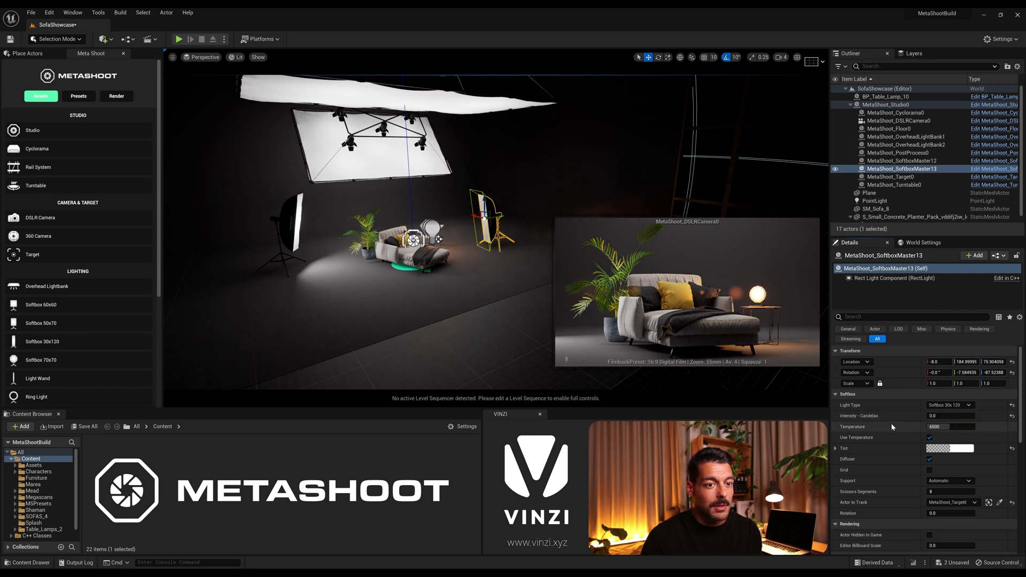
{"action": "left_click_drag", "start_coordinate": [953, 416], "coordinate": [943, 416]}
{"action": "type", "text": "272"}
{"action": "key", "text": "Return"}
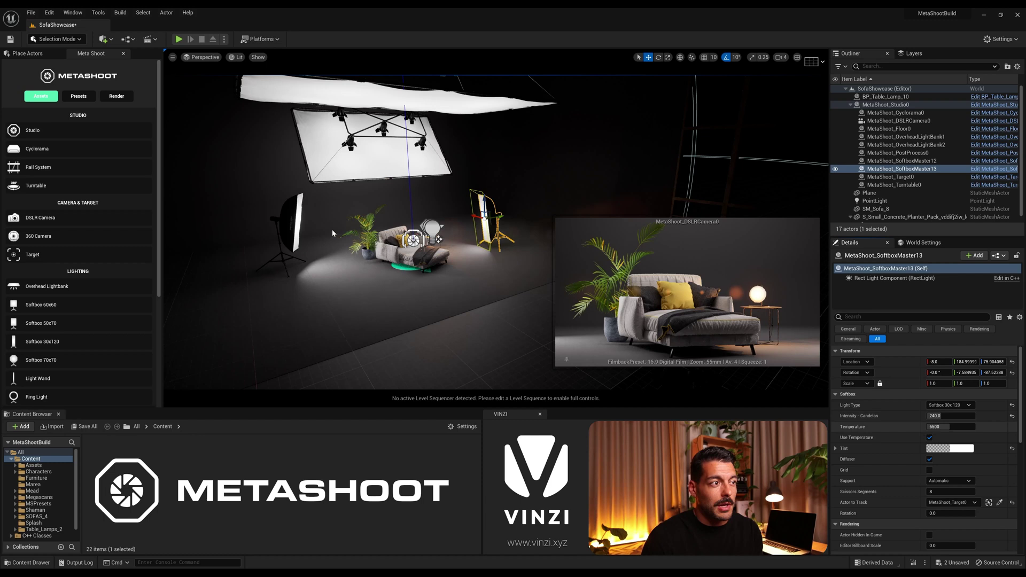
Raise the plant-side softbox's intensity to about 536 candelas and move it along X to about 73
{"action": "left_click", "coordinate": [292, 225]}
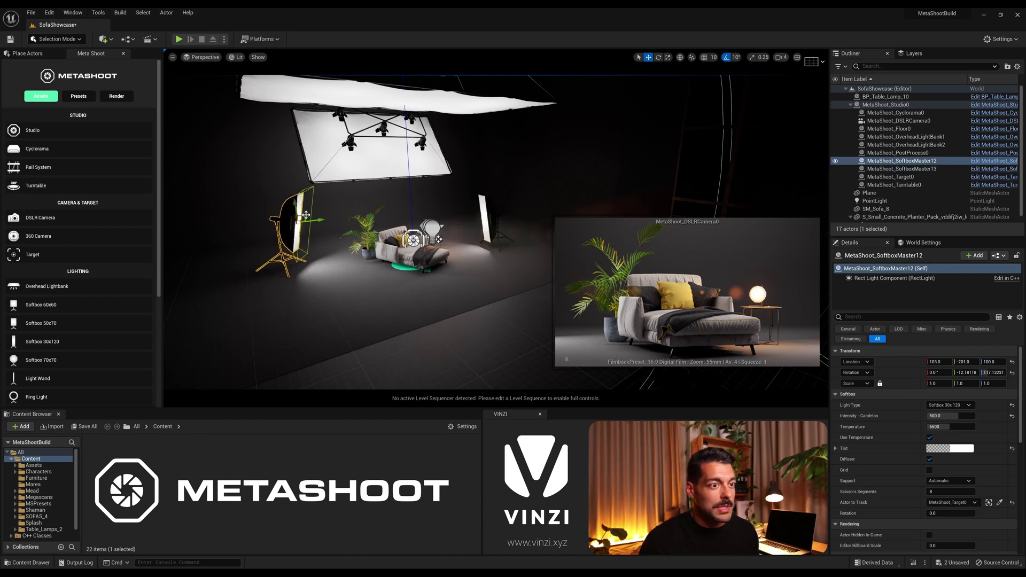
{"action": "right_click_drag", "start_coordinate": [306, 215], "coordinate": [359, 219]}
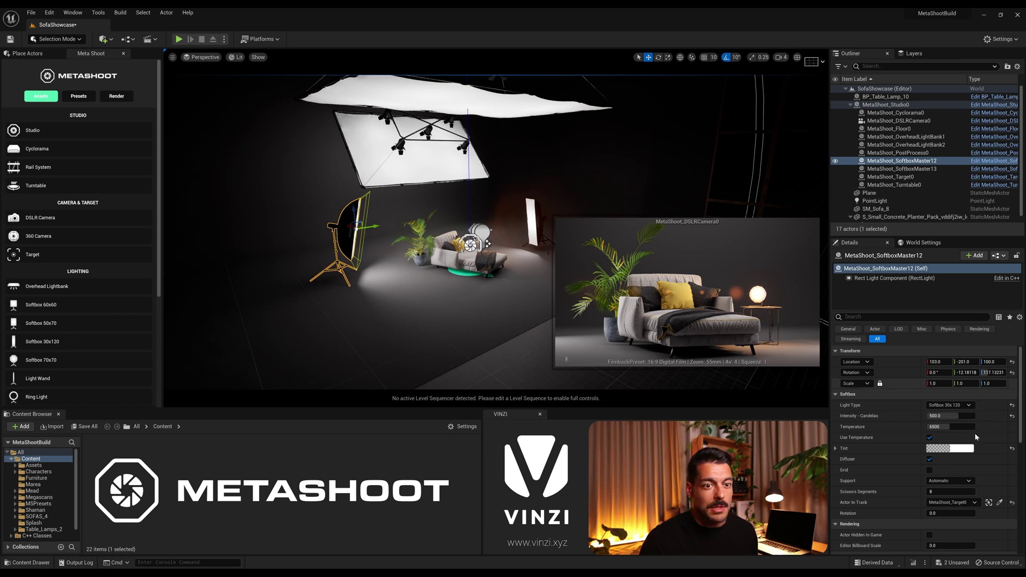
{"action": "left_click_drag", "start_coordinate": [961, 416], "coordinate": [965, 416]}
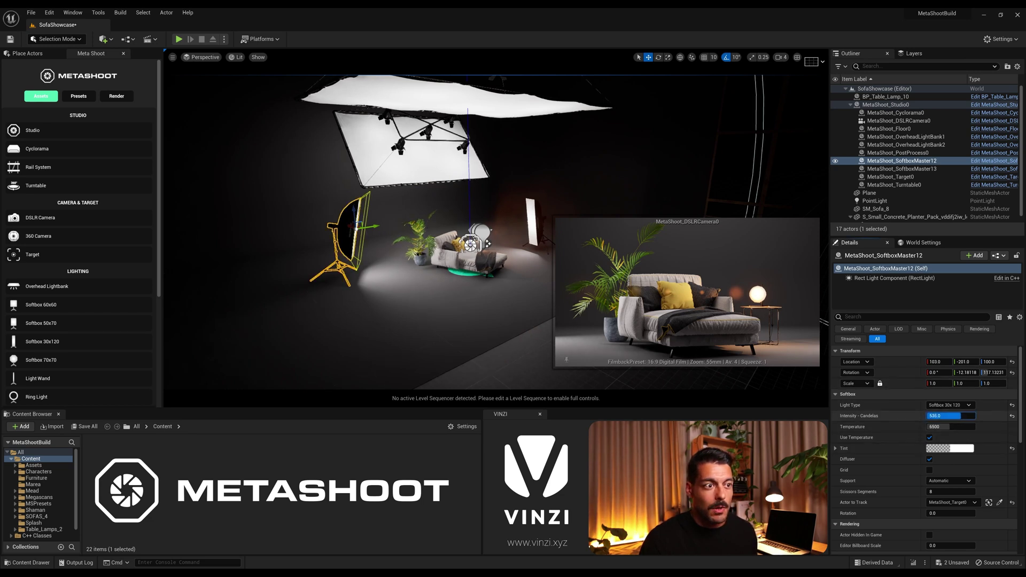
{"action": "left_click_drag", "start_coordinate": [346, 225], "coordinate": [362, 231]}
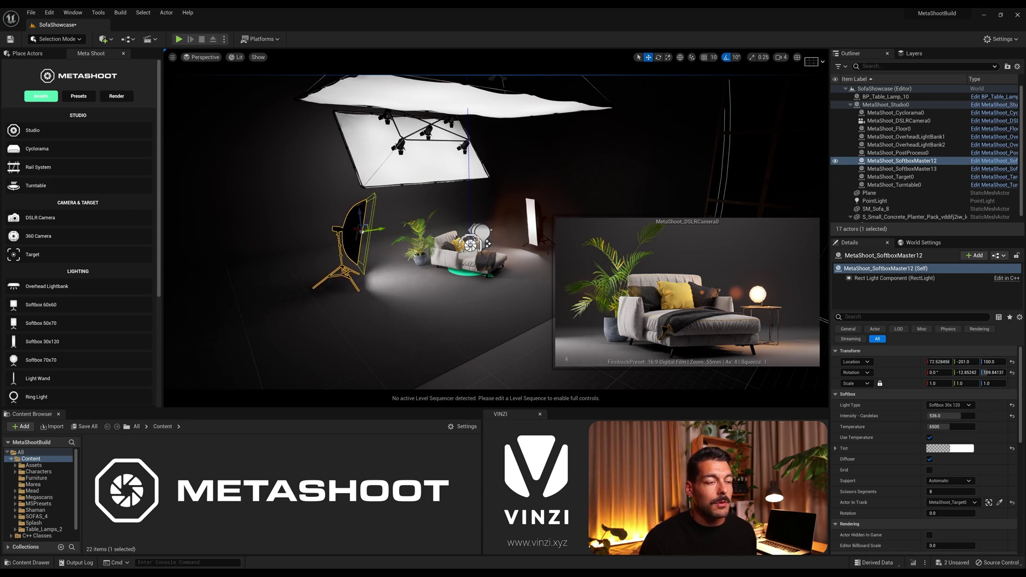
{"action": "right_click_drag", "start_coordinate": [362, 231], "coordinate": [335, 212]}
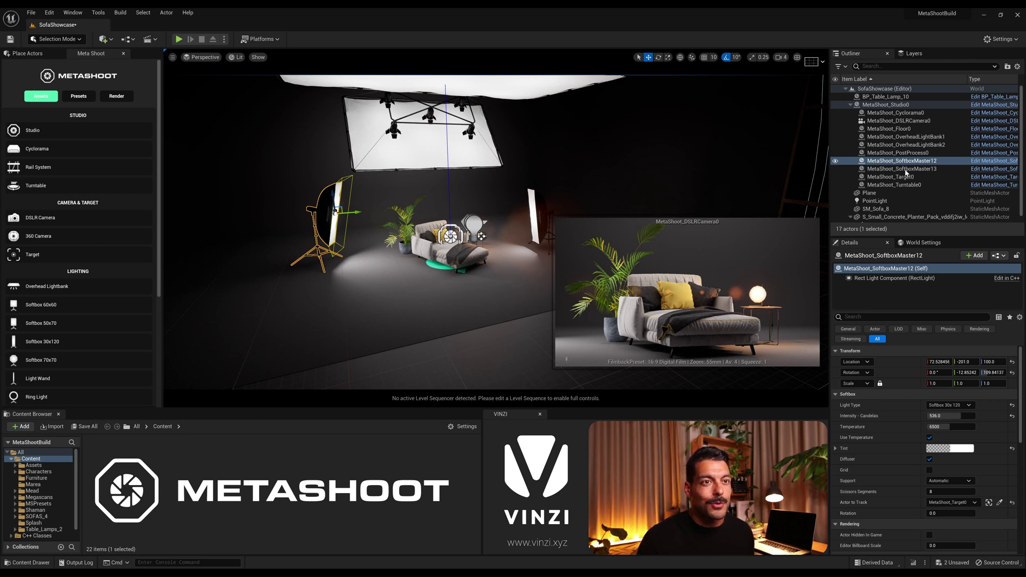
Reduce the DSLR camera's post-process bloom intensity to 0.02
{"action": "left_click_drag", "start_coordinate": [497, 289], "coordinate": [540, 337]}
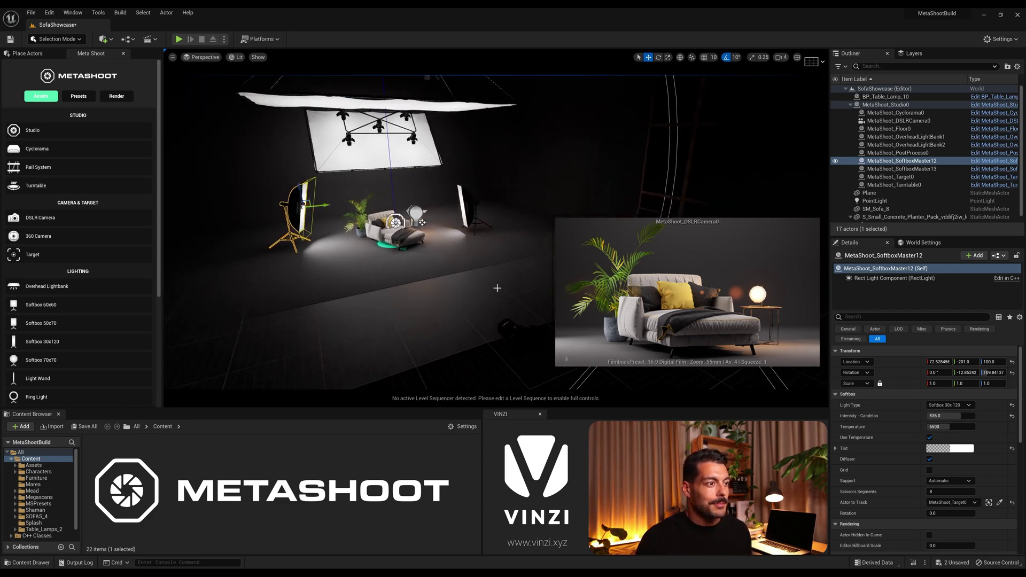
{"action": "left_click", "coordinate": [507, 325]}
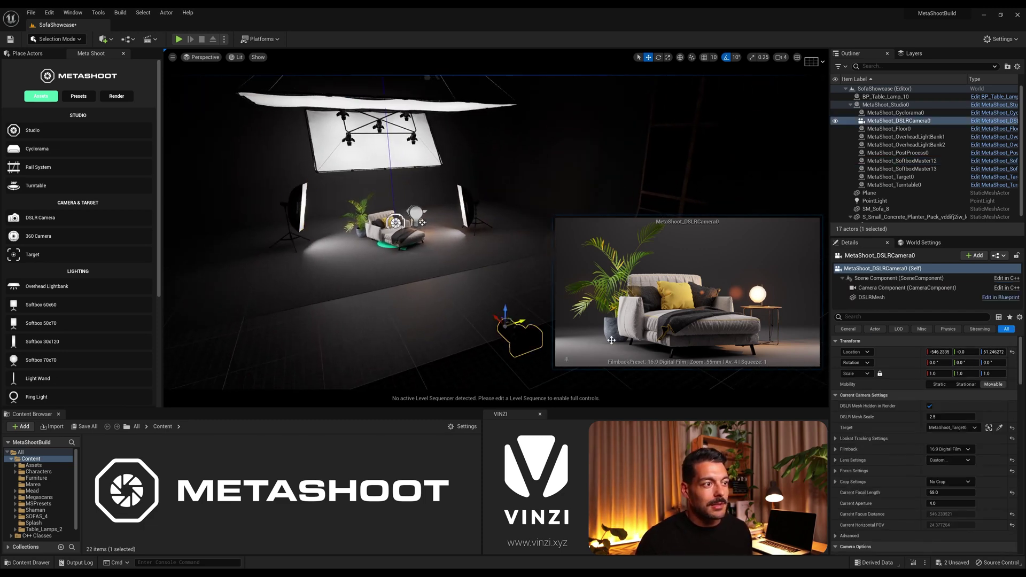
{"action": "left_click", "coordinate": [890, 317]}
{"action": "type", "text": "oom"}
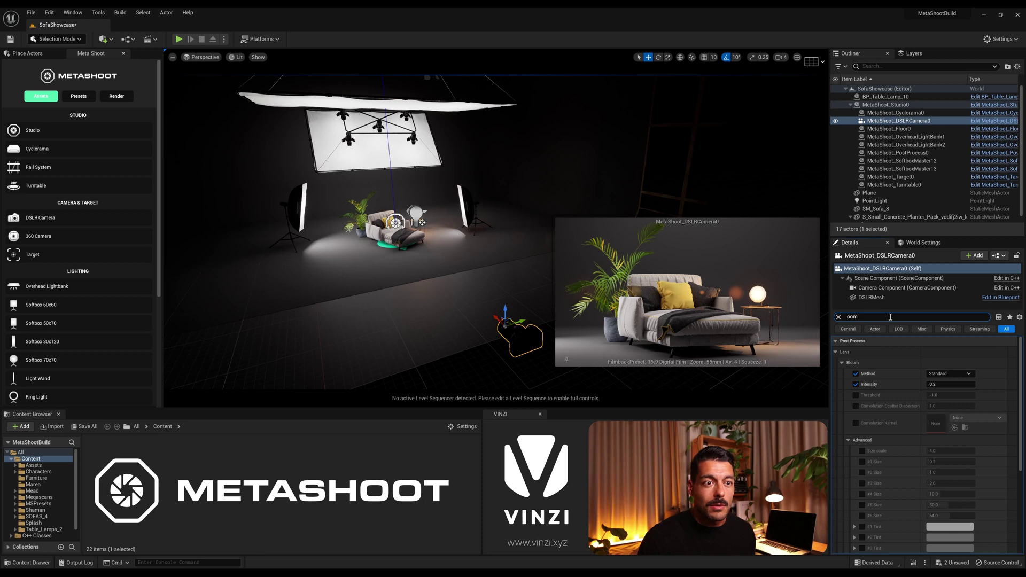
{"action": "left_click", "coordinate": [949, 384]}
{"action": "type", "text": "0.0"}
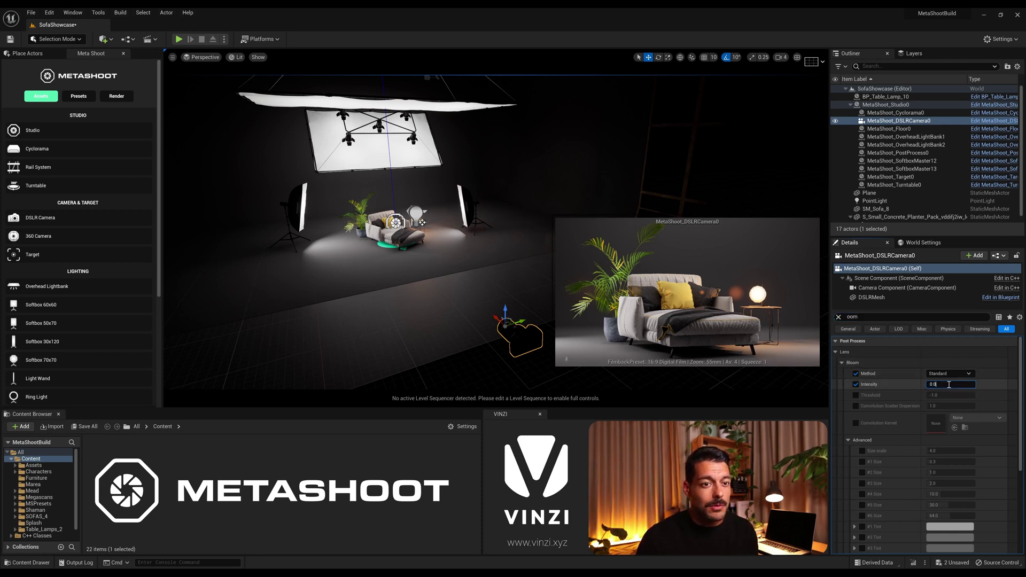
{"action": "type", "text": "2"}
{"action": "key", "text": "Return"}
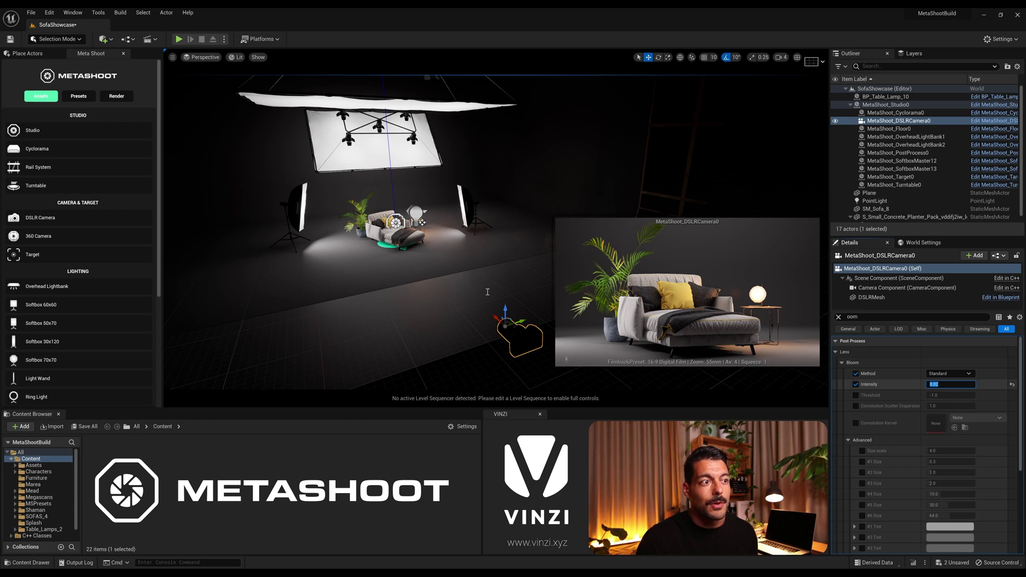
{"action": "right_click_drag", "start_coordinate": [644, 294], "coordinate": [623, 289]}
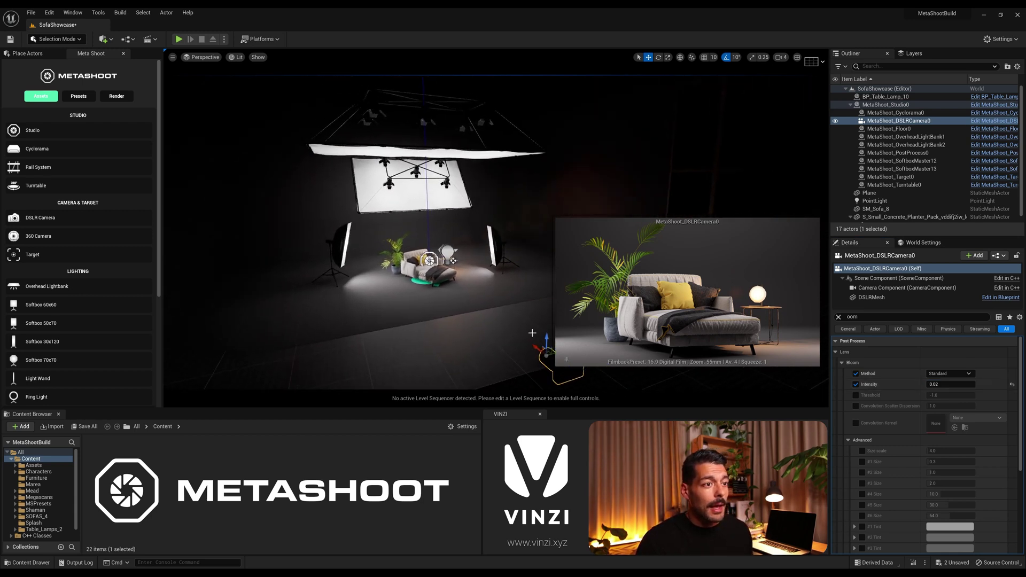
Configure the MetaShoot render for Ultra High quality with only the Path Tracer renderer, and disable Denoiser and Motion Blur
{"action": "left_click", "coordinate": [116, 97]}
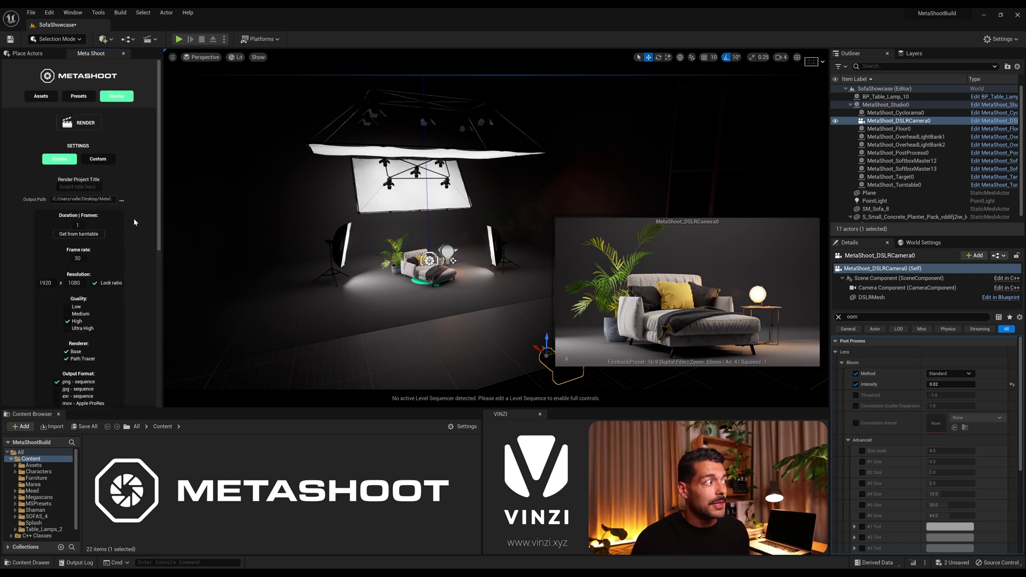
{"action": "scroll", "coordinate": [142, 227], "scroll_direction": "down", "scroll_amount": 3}
{"action": "left_click", "coordinate": [68, 265]}
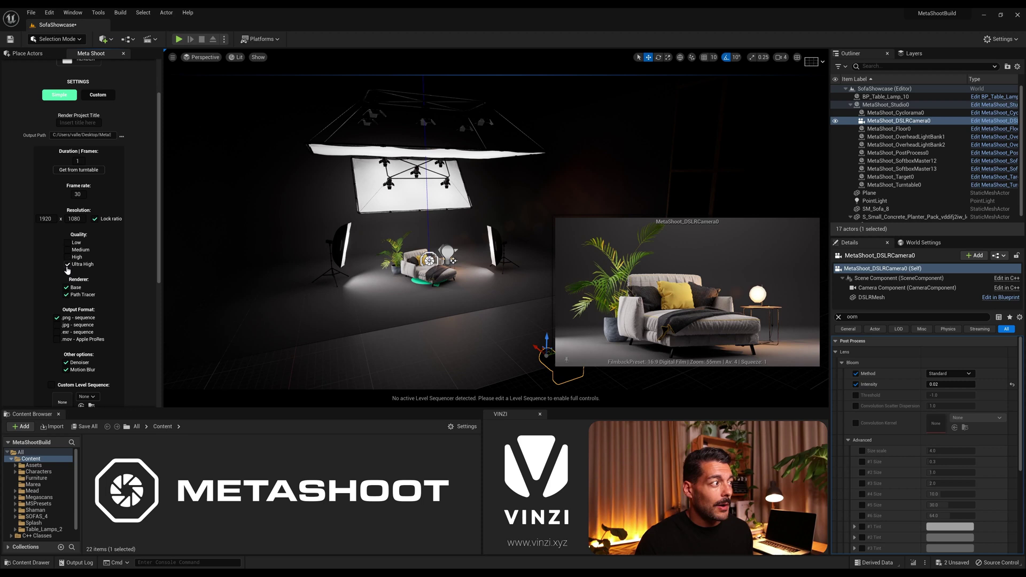
{"action": "left_click", "coordinate": [67, 294]}
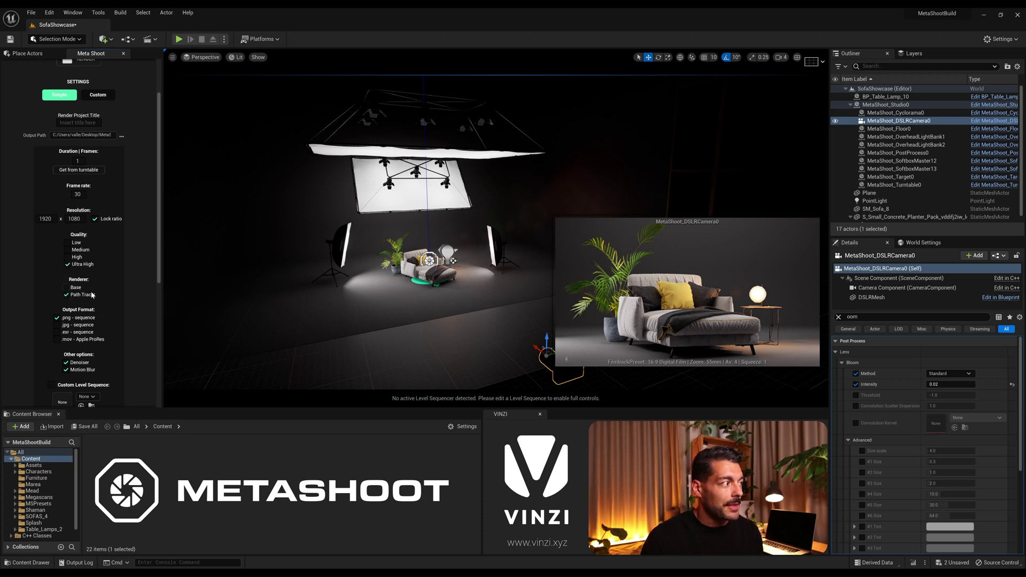
{"action": "left_click", "coordinate": [67, 369]}
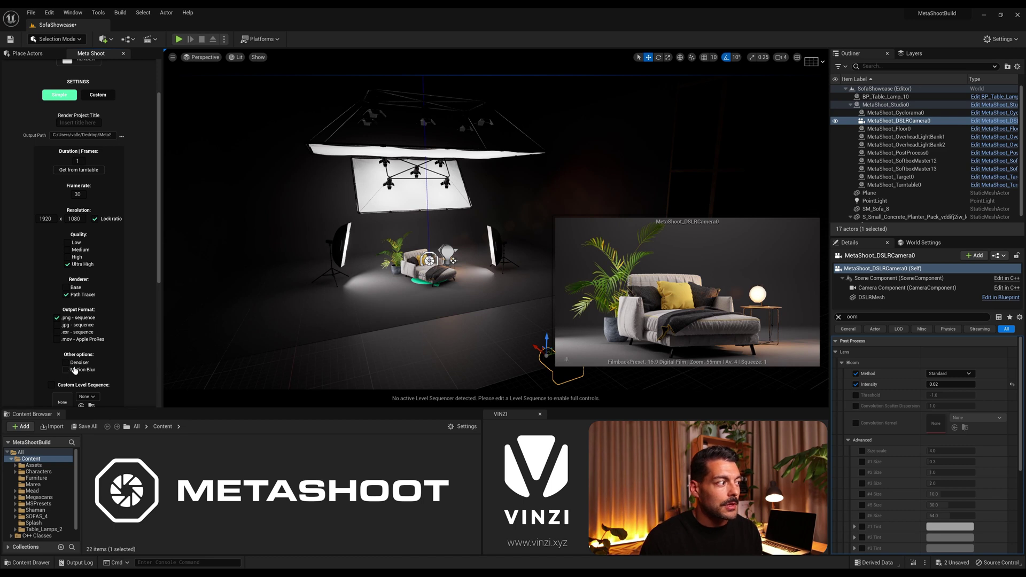
Set the render resolution to 3840 x 2160, keeping the ratio locked
{"action": "left_click", "coordinate": [46, 219]}
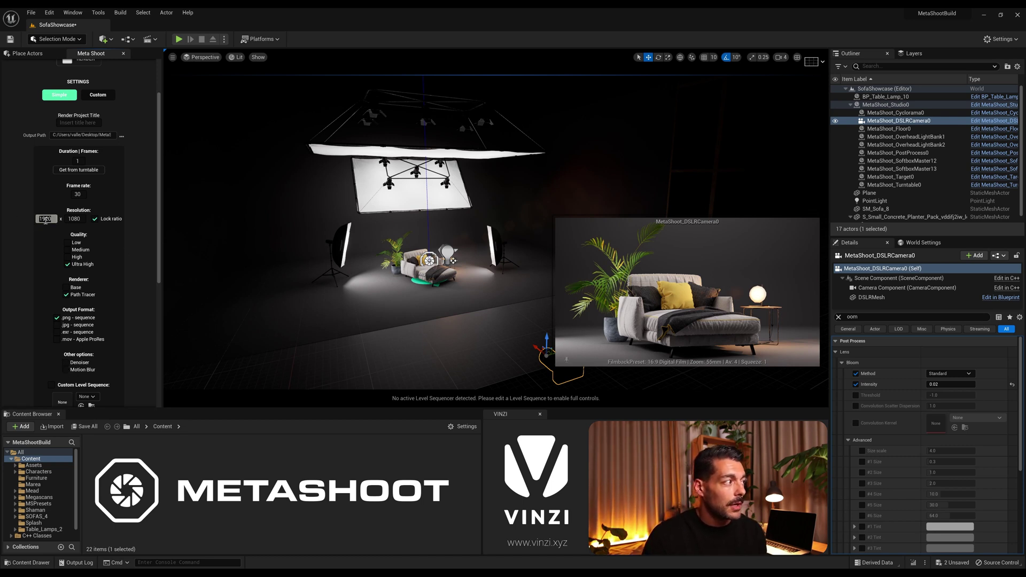
{"action": "type", "text": "3840"}
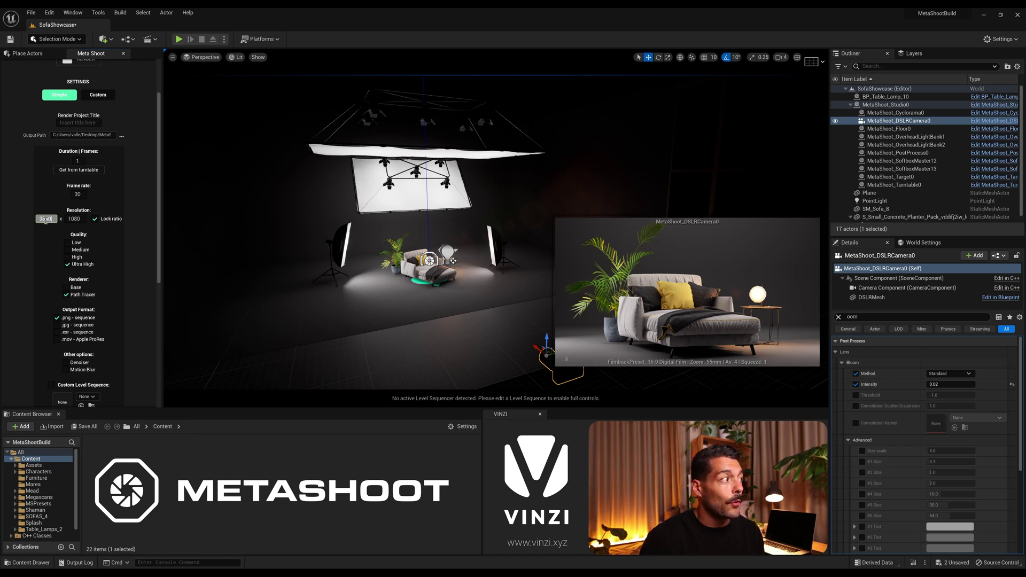
{"action": "key", "text": "Return"}
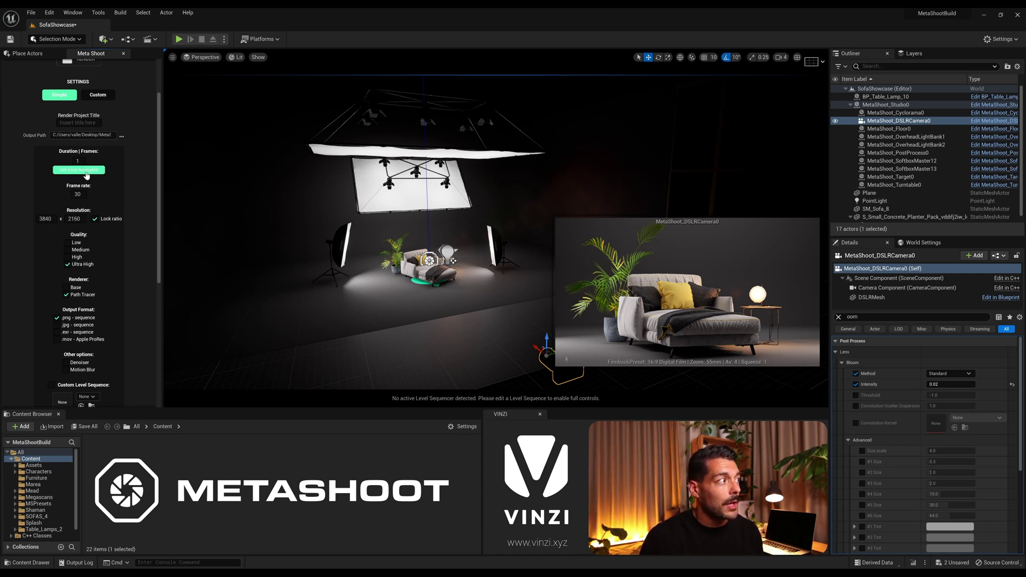
Start the MetaShoot render of the sofa shot
{"action": "scroll", "coordinate": [126, 212], "scroll_direction": "up", "scroll_amount": 2}
{"action": "scroll", "coordinate": [127, 215], "scroll_direction": "up", "scroll_amount": 2}
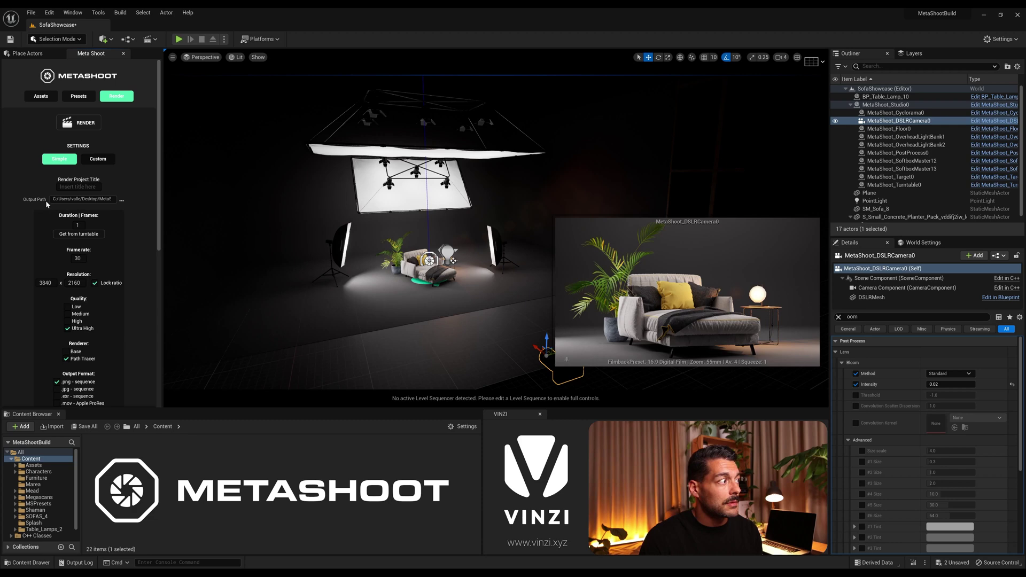
{"action": "left_click", "coordinate": [85, 124]}
{"action": "left_click", "coordinate": [85, 124]}
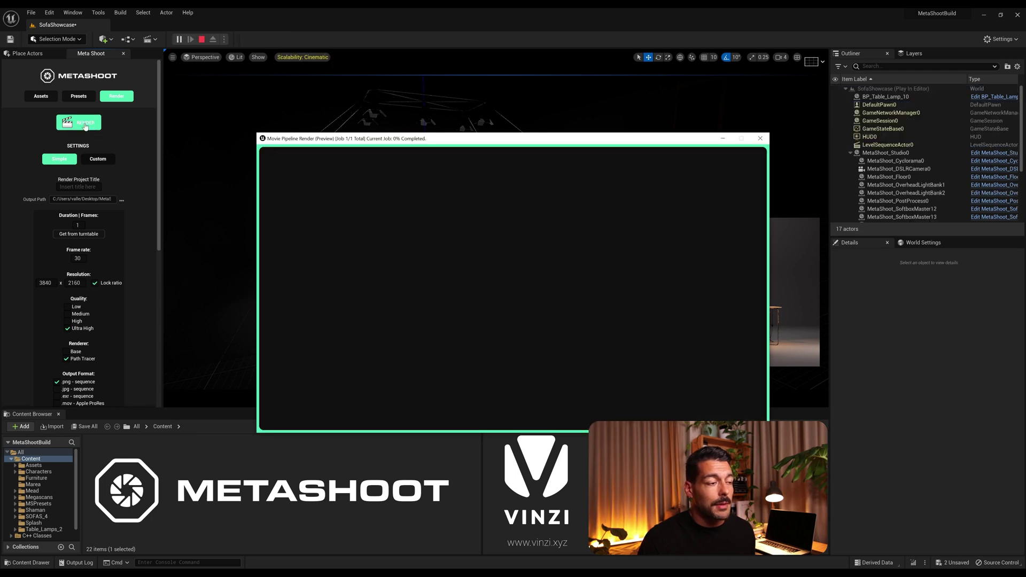